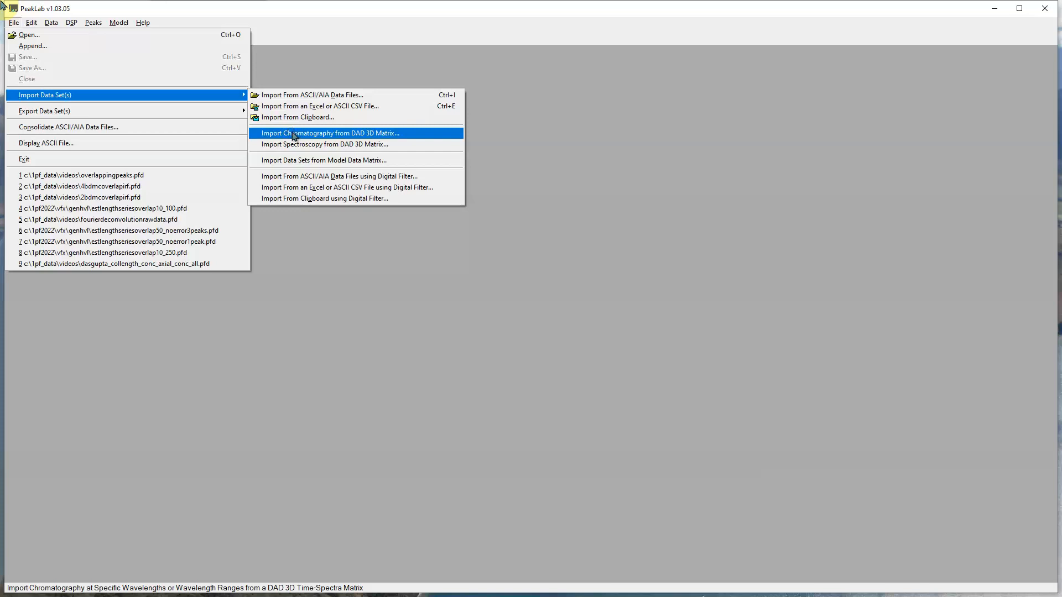
Step: Import the 415 nm chromatogram from the Std NC Gr M11.2(1).csv DAD 3D matrix
{"action": "left_click", "coordinate": [294, 134]}
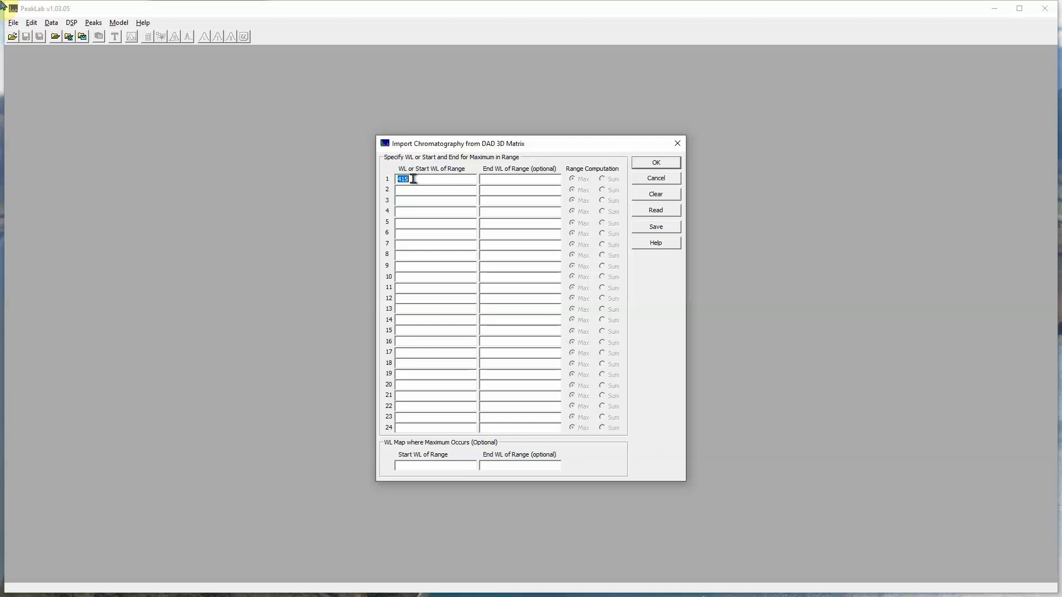
{"action": "left_click", "coordinate": [651, 163]}
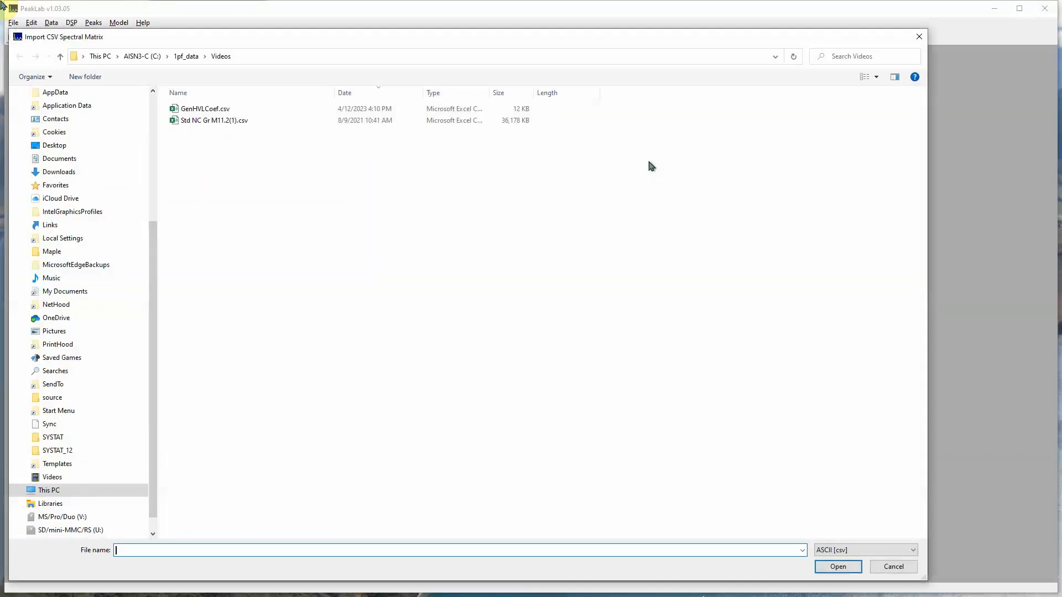
{"action": "double_click", "coordinate": [218, 121]}
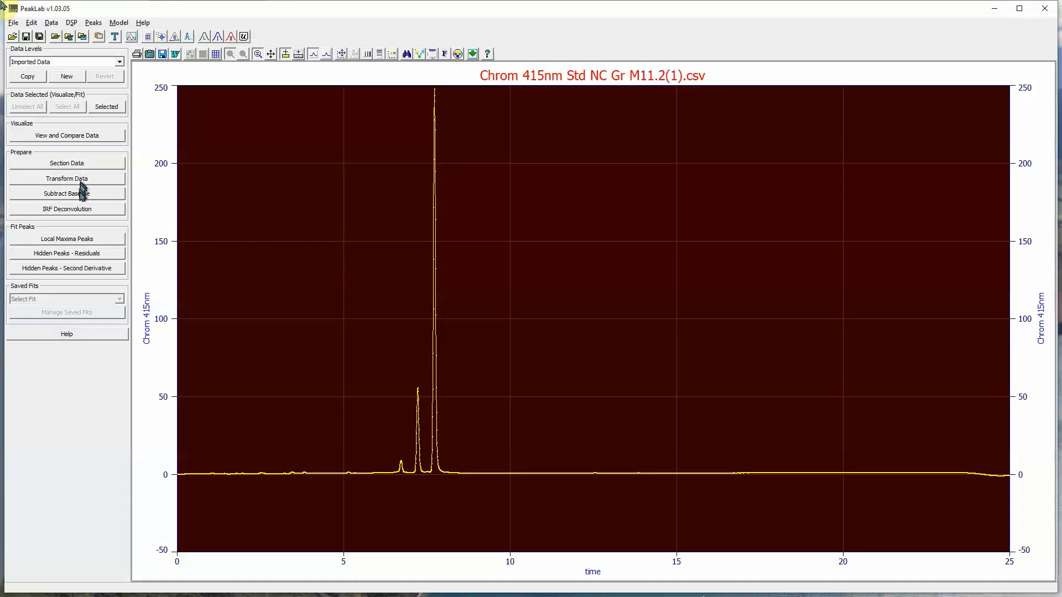
Step: Section the data to the 6.28–7.04 window isolating the small peak near 6.72
{"action": "left_click", "coordinate": [75, 163]}
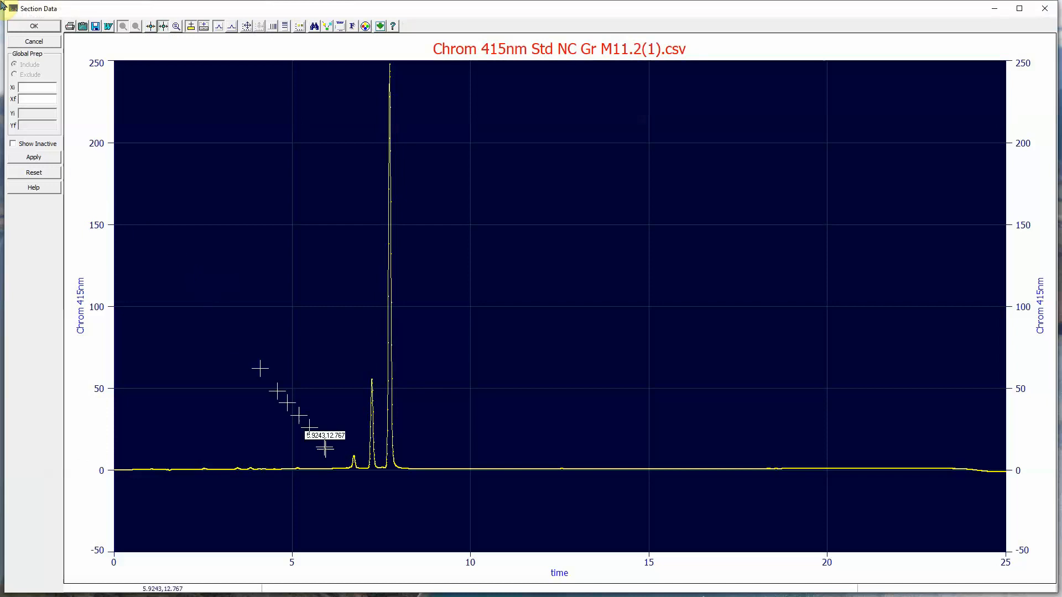
{"action": "left_click_drag", "start_coordinate": [338, 436], "coordinate": [366, 482]}
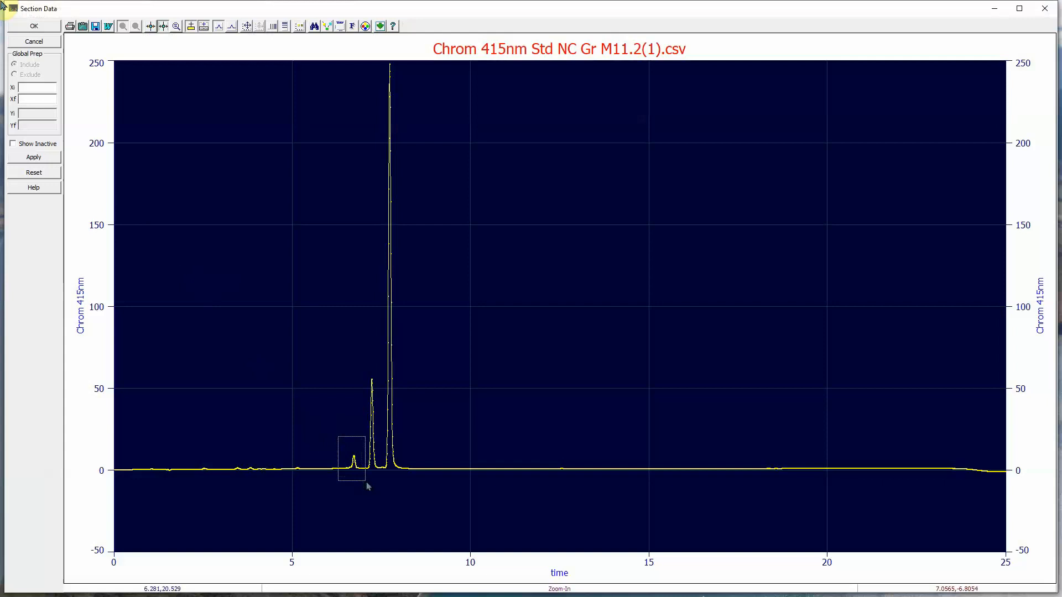
{"action": "left_click_drag", "start_coordinate": [366, 482], "coordinate": [366, 483]}
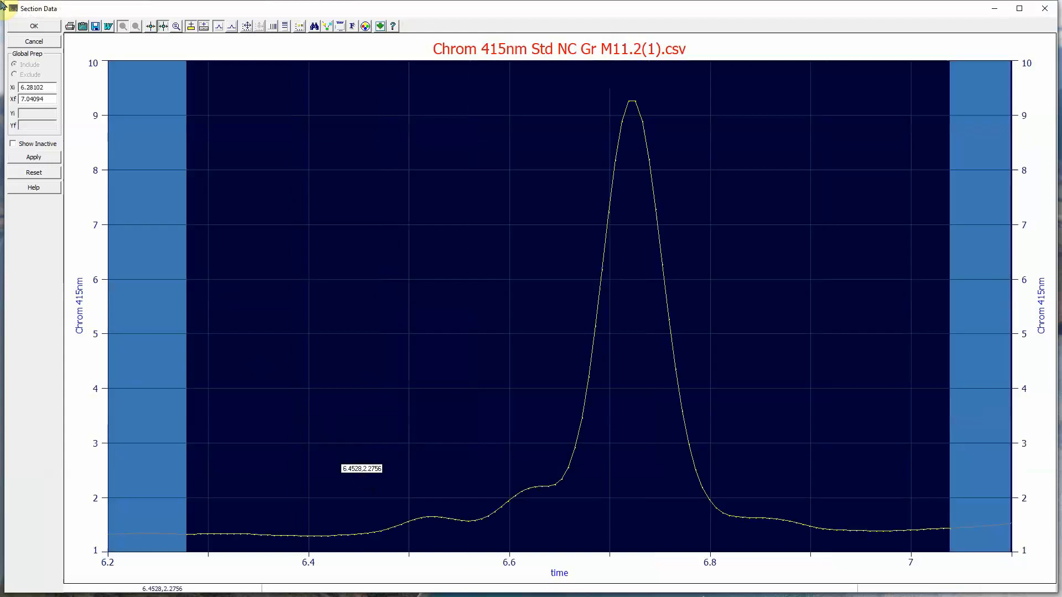
{"action": "left_click", "coordinate": [34, 26]}
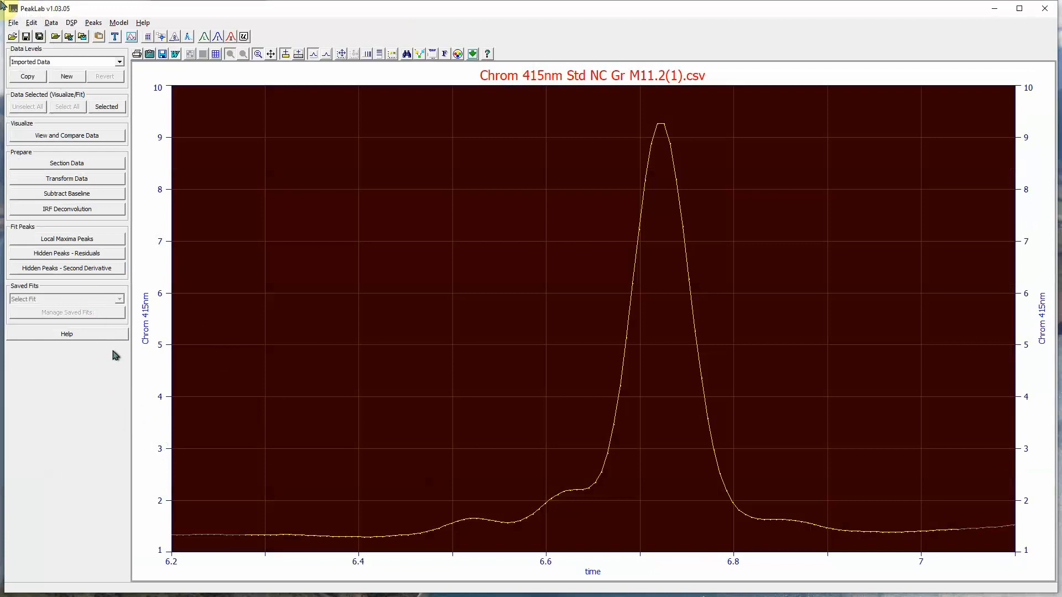
Step: Subtract a baseline anchored at the minima near 6.41 and 6.97, accepting the resulting data level
{"action": "left_click", "coordinate": [76, 193]}
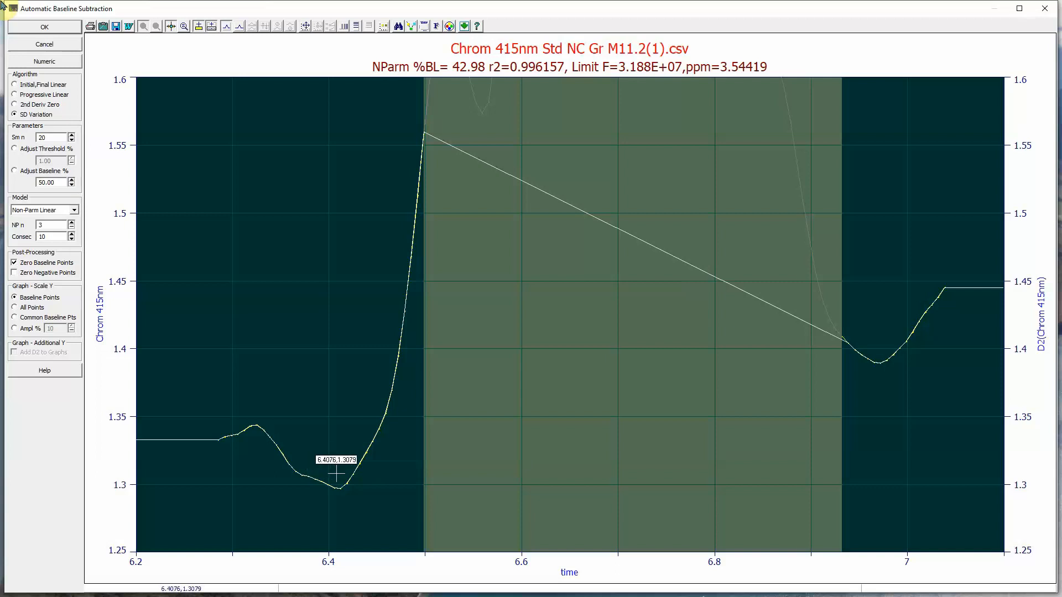
{"action": "left_click", "coordinate": [335, 481]}
{"action": "left_click", "coordinate": [874, 459]}
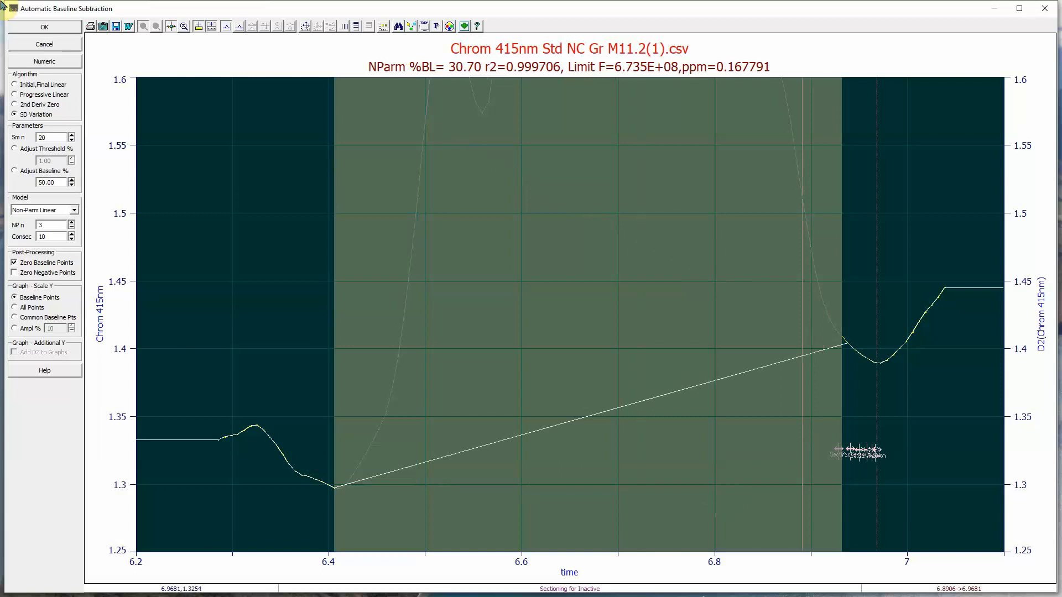
{"action": "left_click", "coordinate": [44, 26]}
{"action": "left_click", "coordinate": [530, 345]}
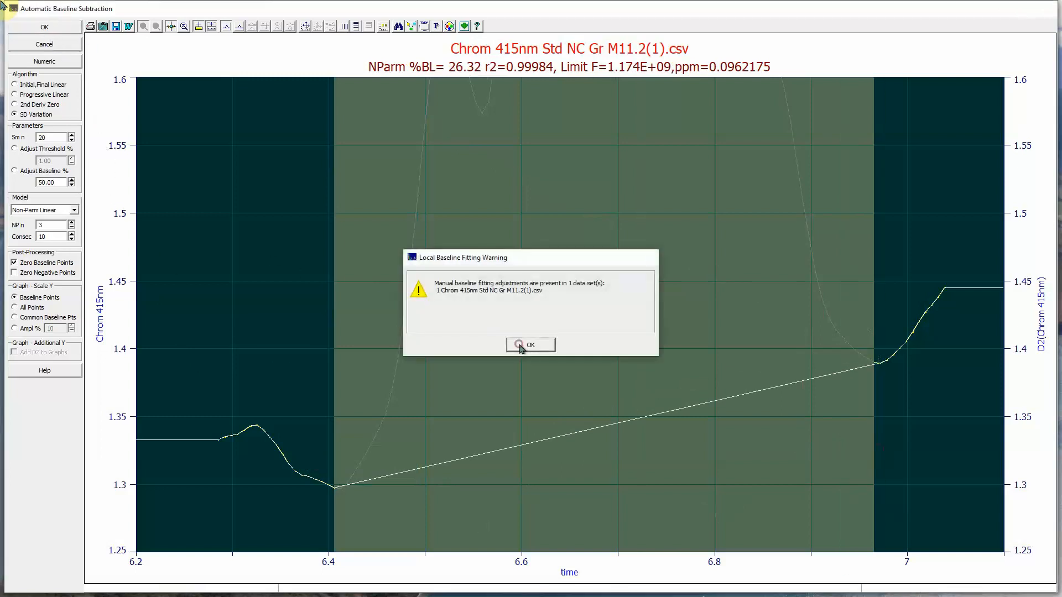
{"action": "left_click", "coordinate": [419, 429]}
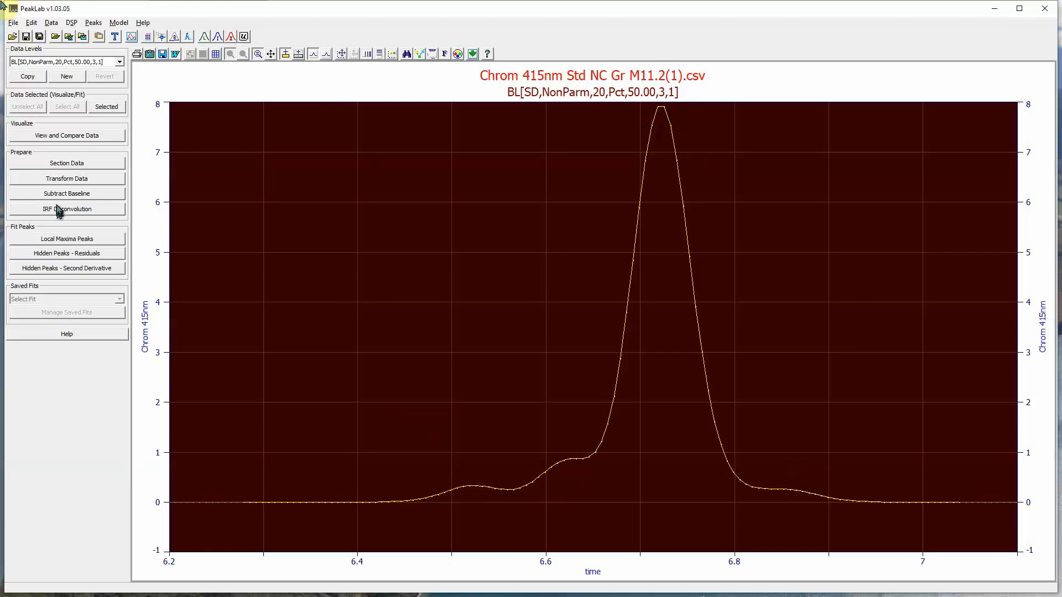
Step: Autoplace GenHVL peaks near 6.53, 6.62, 6.72 and 6.87 from the second derivative
{"action": "left_click", "coordinate": [68, 268]}
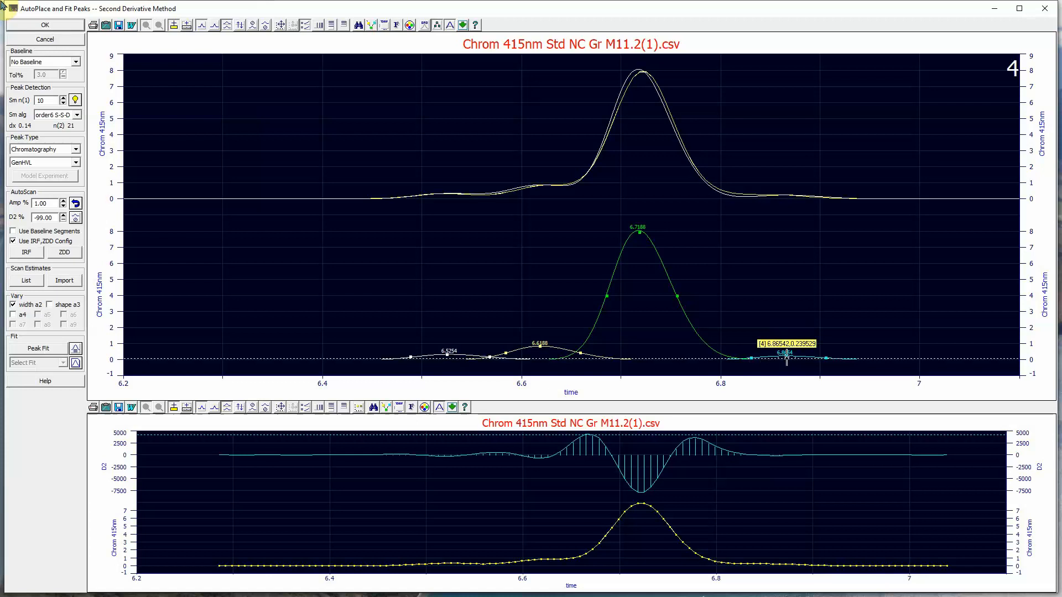
{"action": "mouse_move", "coordinate": [787, 358]}
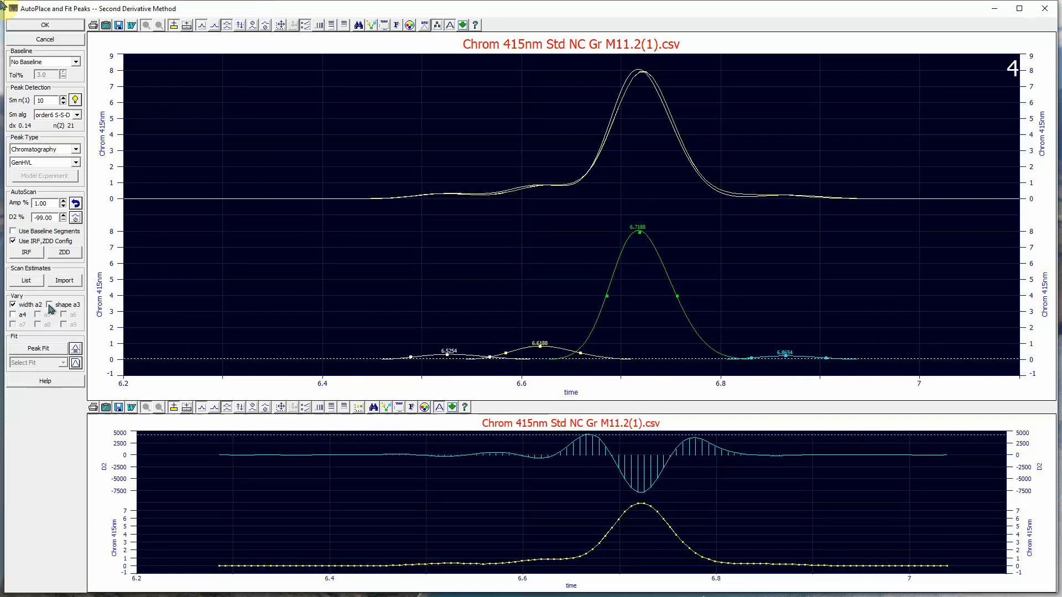
{"action": "left_click", "coordinate": [47, 348]}
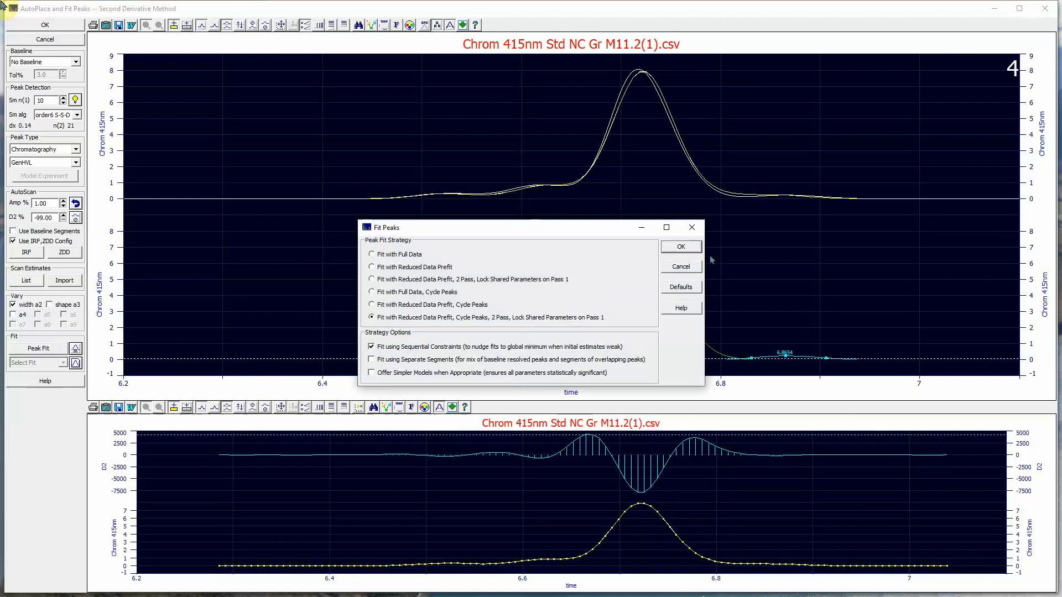
Step: Run the four-peak GenHVL fit to r² 0.999986 and view the fitted plot
{"action": "left_click", "coordinate": [681, 247]}
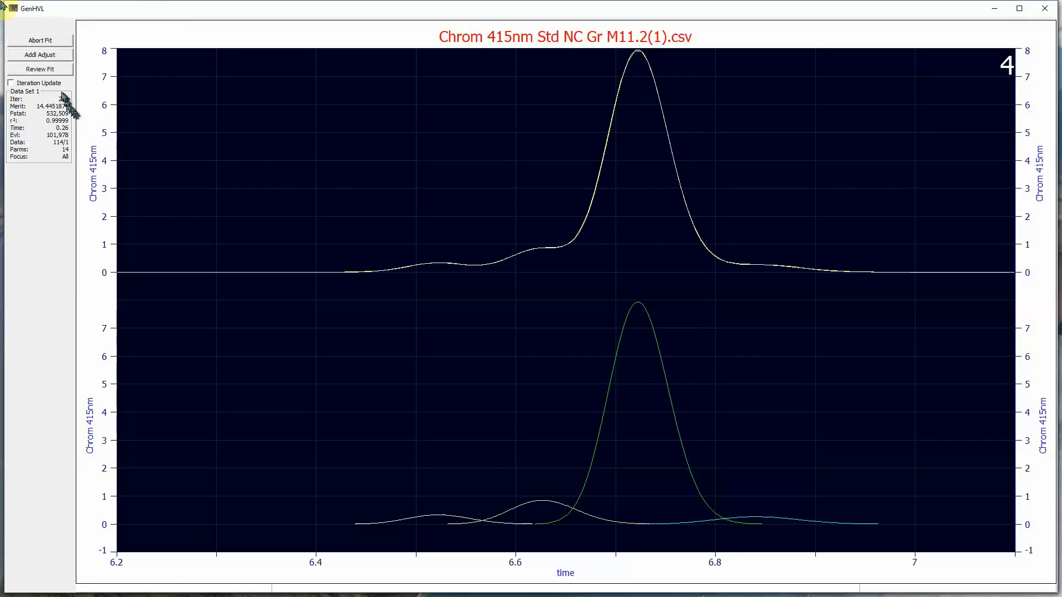
{"action": "left_click", "coordinate": [50, 70]}
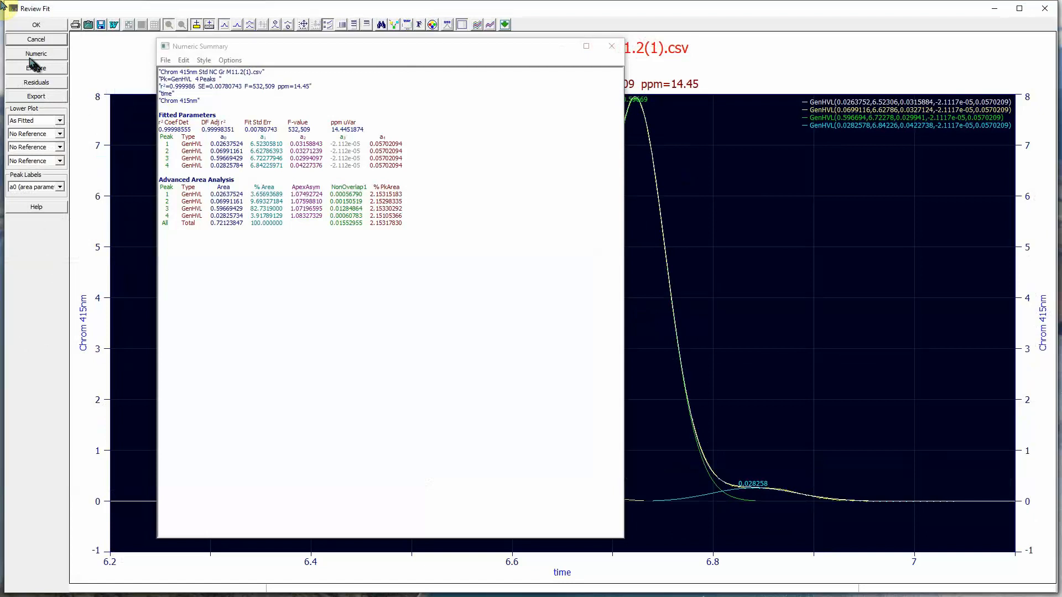
{"action": "left_click", "coordinate": [27, 54]}
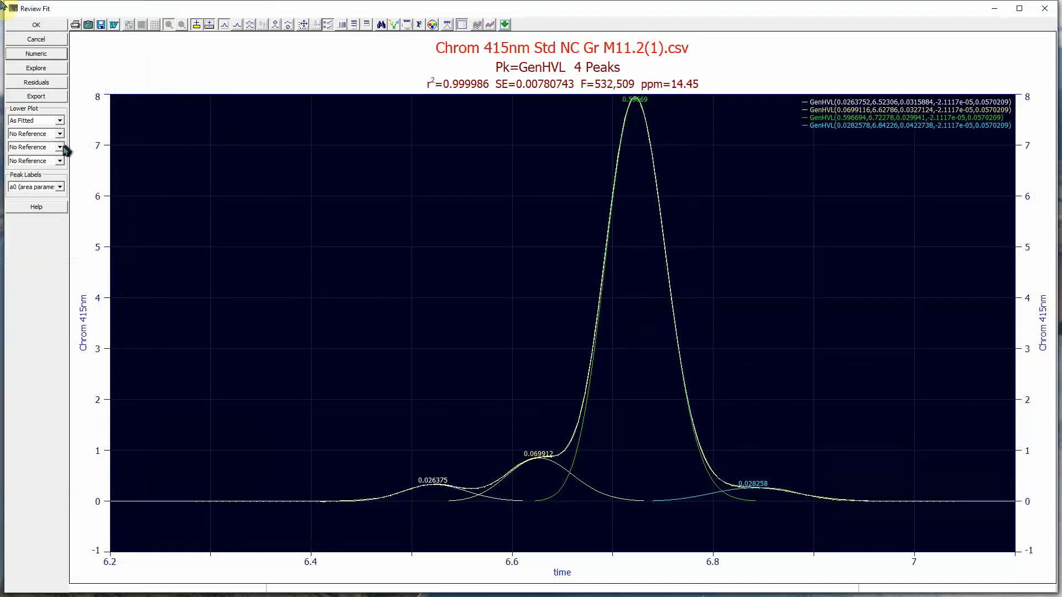
Step: Inspect the fitted parameter summary, then close the review back to the chromatogram
{"action": "left_click", "coordinate": [36, 53]}
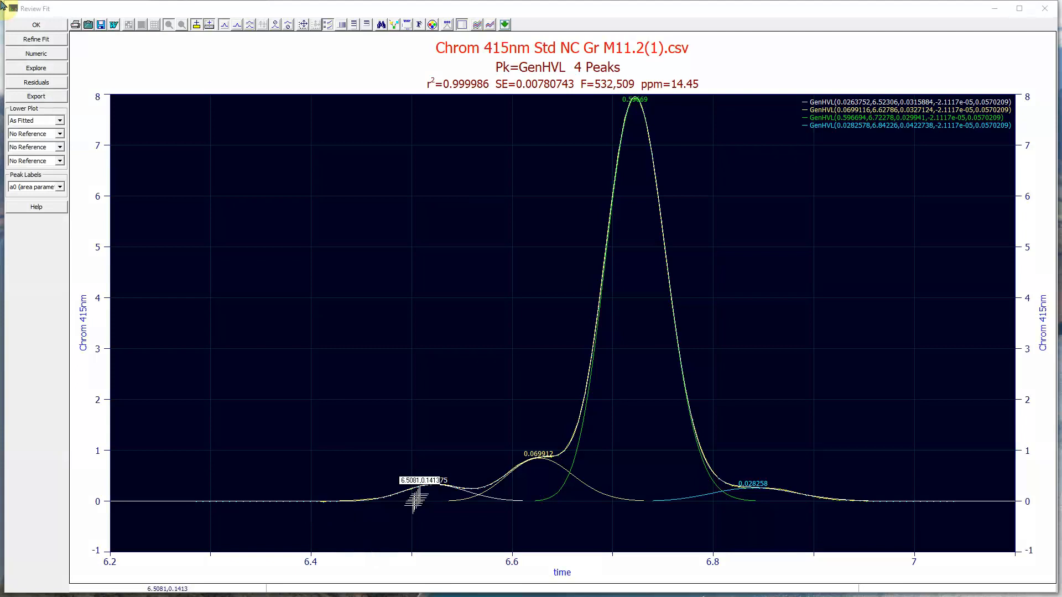
{"action": "mouse_move", "coordinate": [422, 485]}
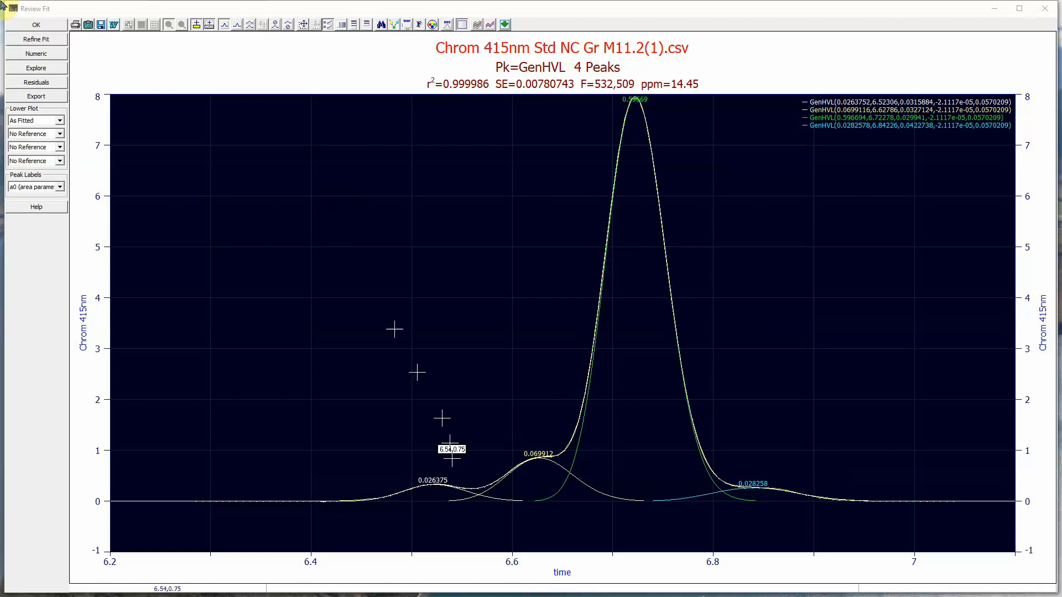
{"action": "left_click", "coordinate": [25, 24]}
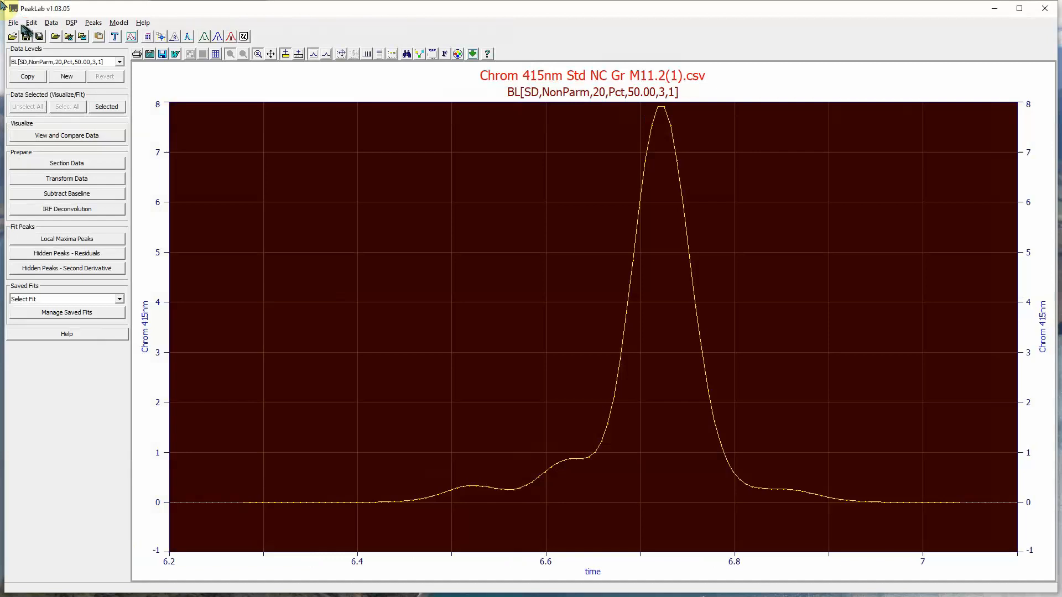
{"action": "left_click", "coordinate": [14, 22]}
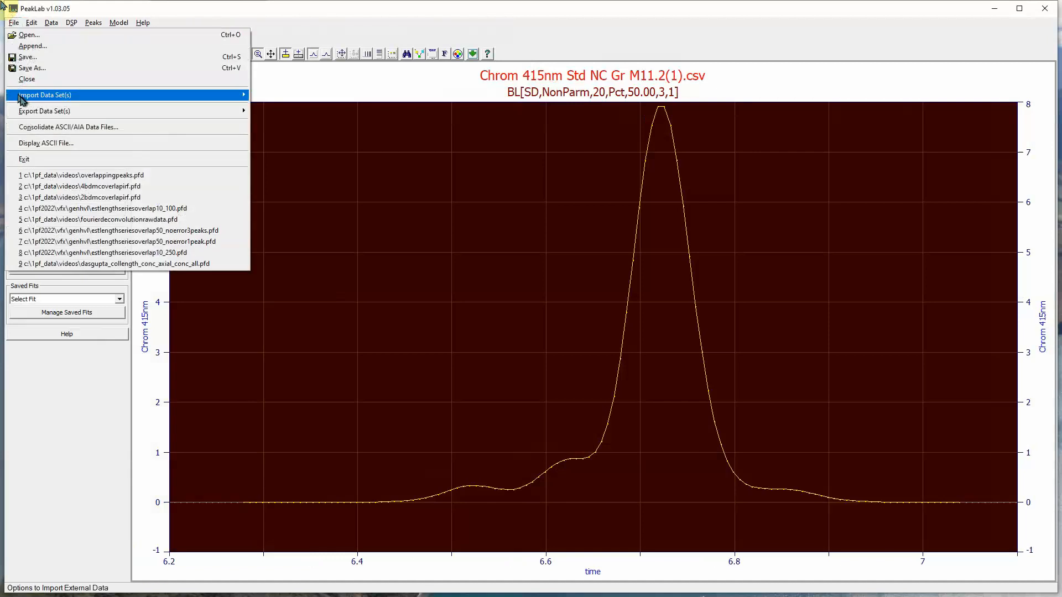
Step: Import four spectra from Std NC Gr M11.2(1).csv using 4BDMC.dad time windows, discarding current data
{"action": "mouse_move", "coordinate": [20, 96]}
{"action": "left_click", "coordinate": [308, 145]}
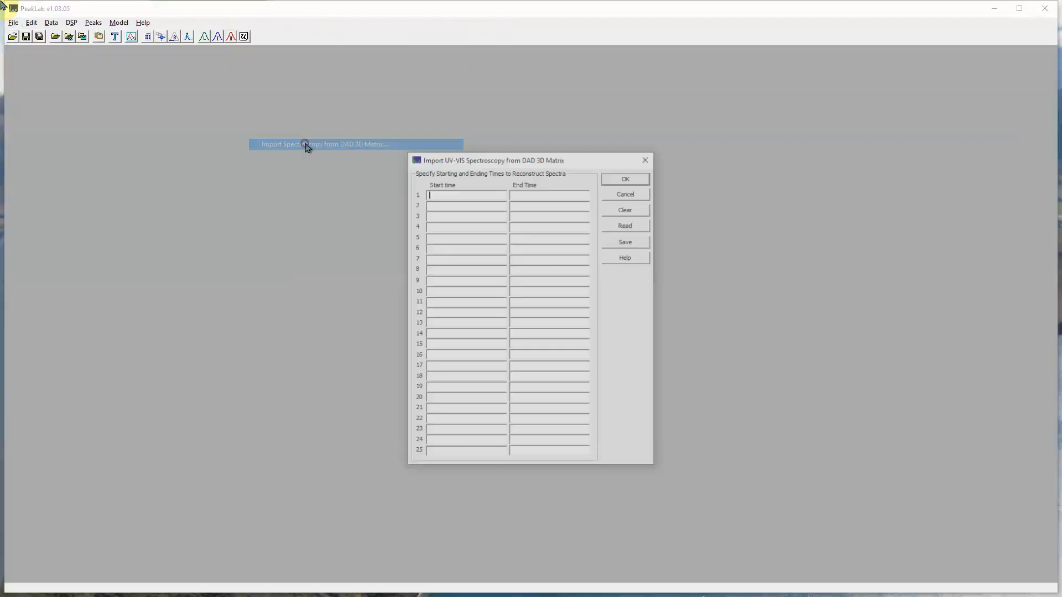
{"action": "left_click", "coordinate": [627, 224]}
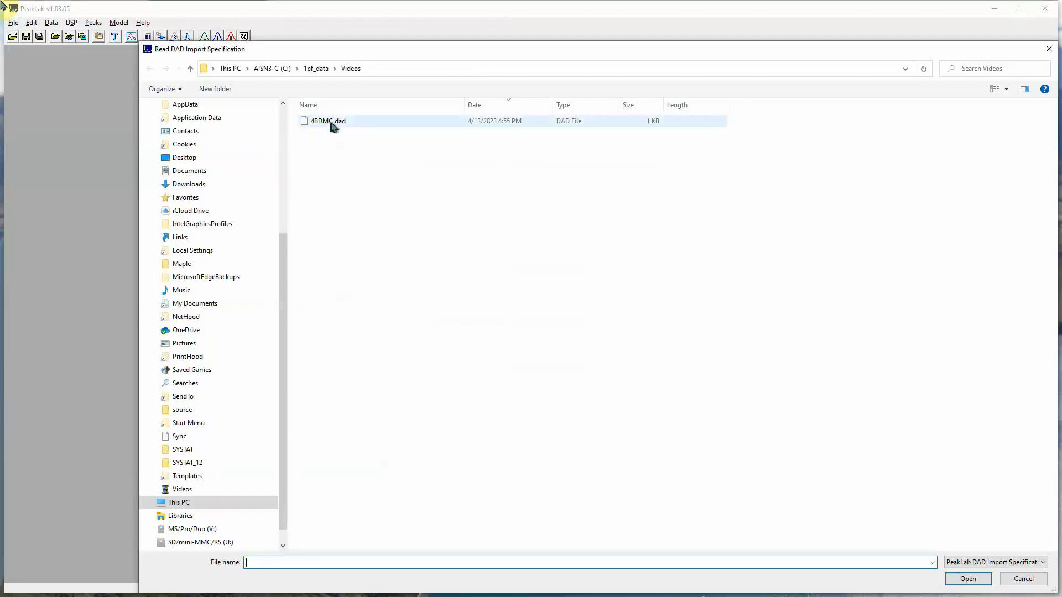
{"action": "left_click", "coordinate": [330, 121]}
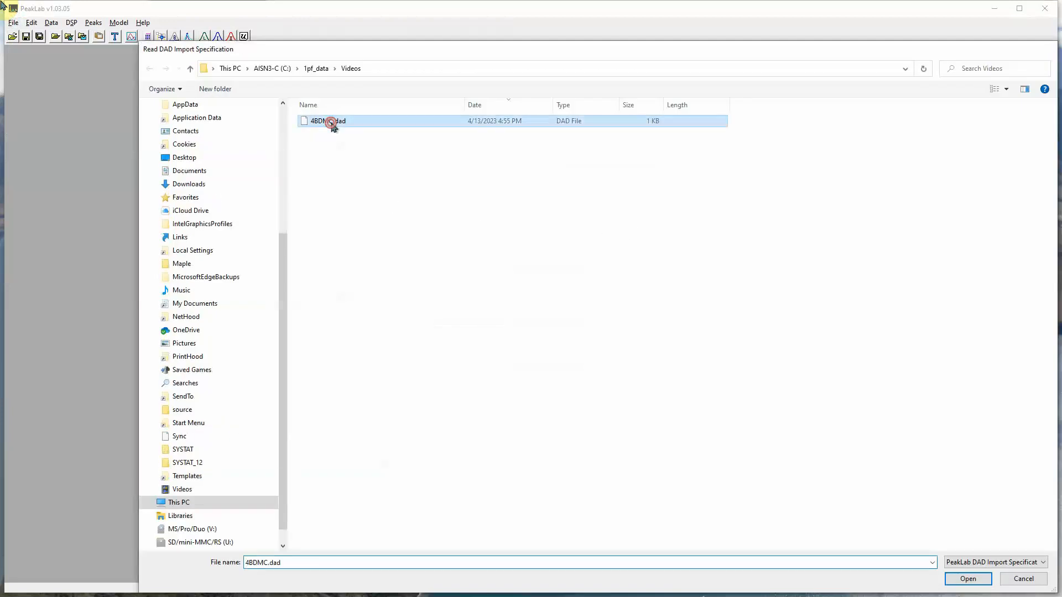
{"action": "left_click", "coordinate": [331, 121]}
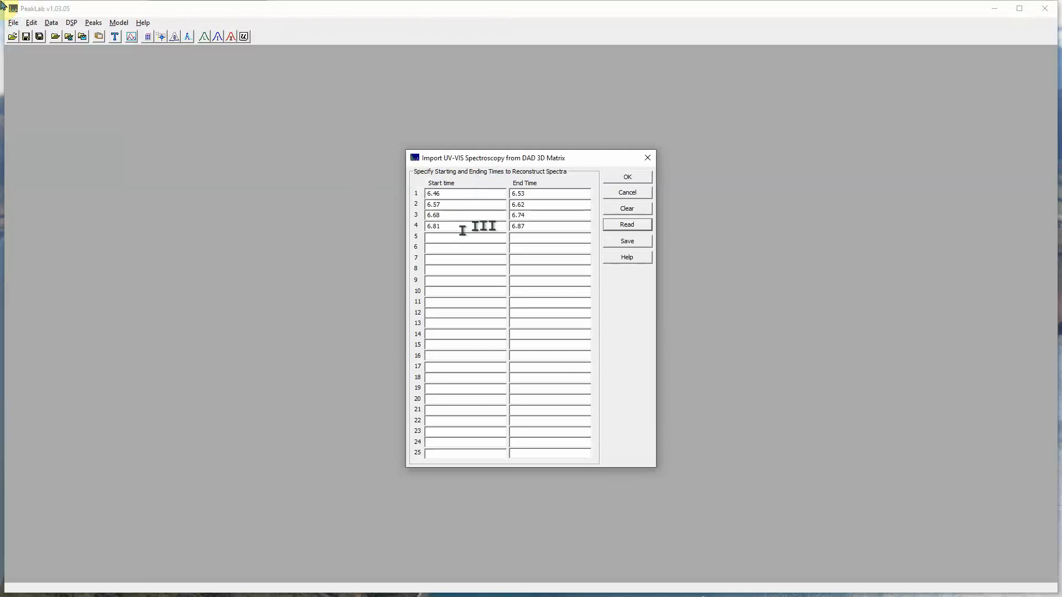
{"action": "left_click", "coordinate": [636, 178]}
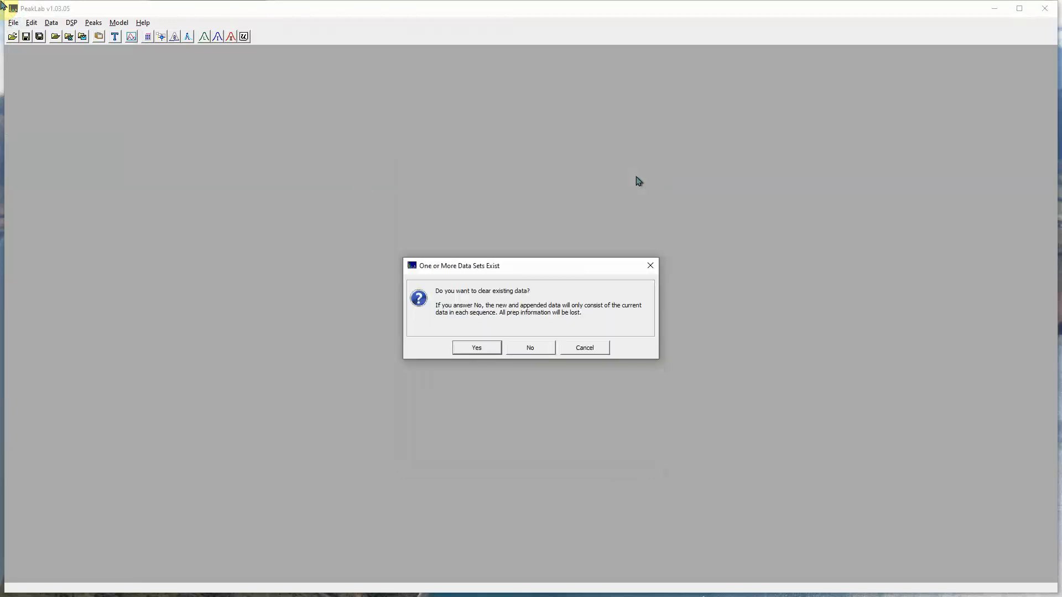
{"action": "left_click", "coordinate": [485, 348]}
{"action": "left_click", "coordinate": [527, 348]}
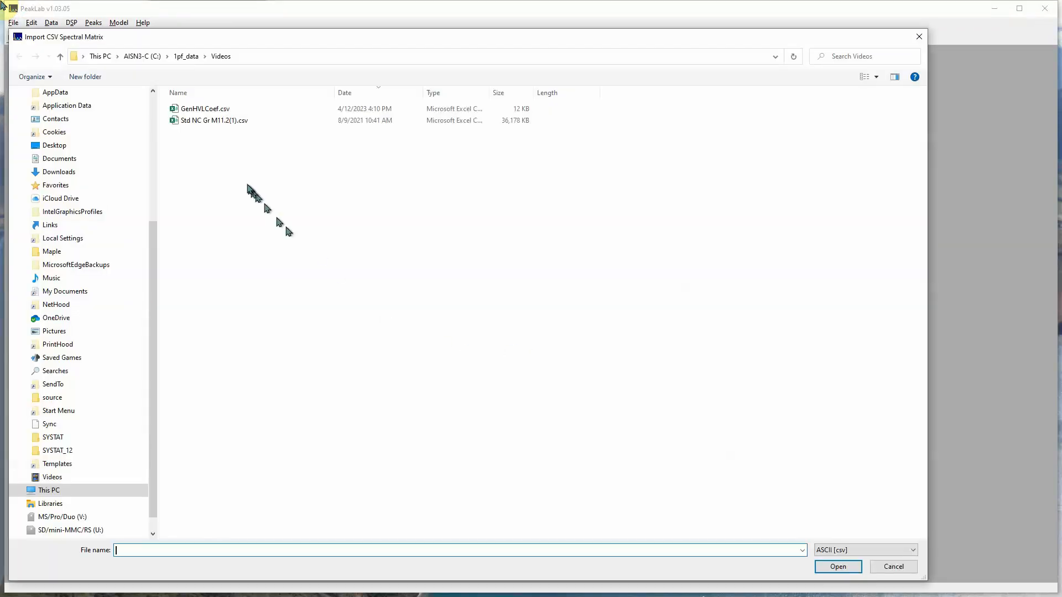
{"action": "double_click", "coordinate": [201, 120]}
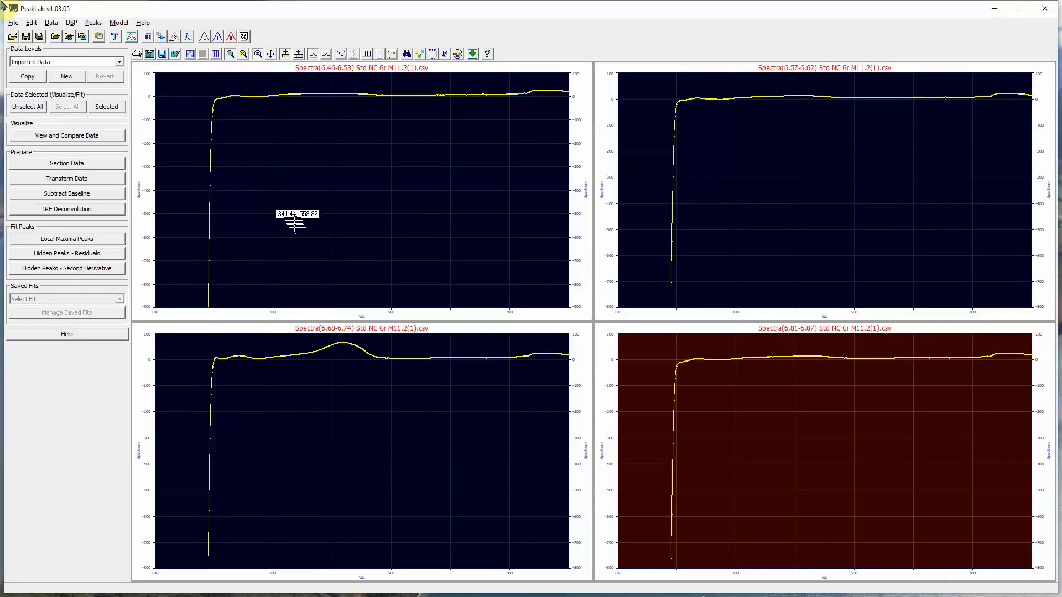
Step: Section all four spectra to wavelengths 300–500 and keep it in the data prep
{"action": "left_click", "coordinate": [67, 165]}
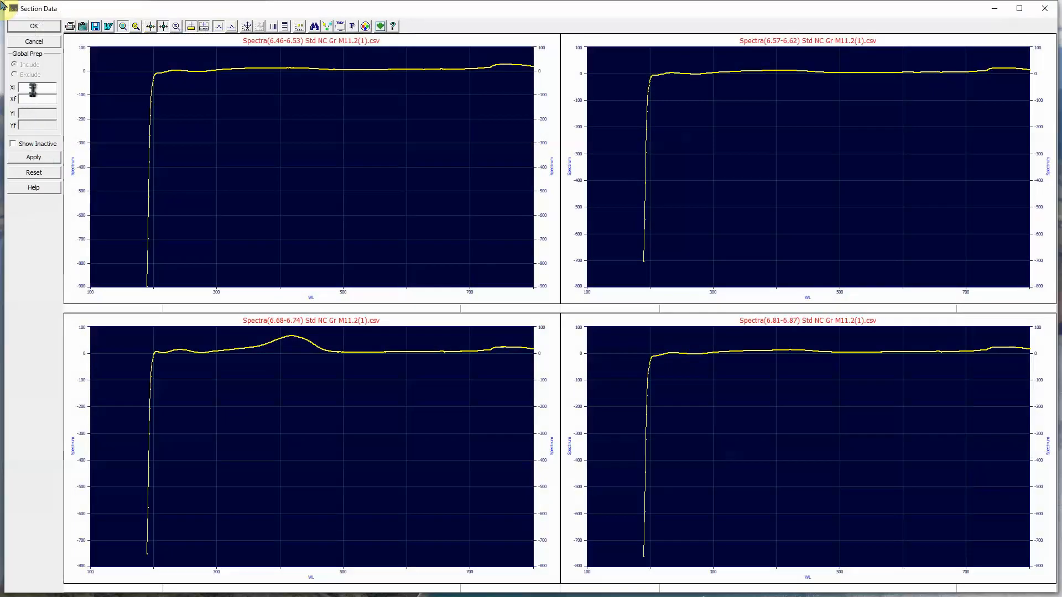
{"action": "left_click", "coordinate": [32, 88]}
{"action": "type", "text": "300"}
{"action": "left_click", "coordinate": [29, 99]}
{"action": "type", "text": "500"}
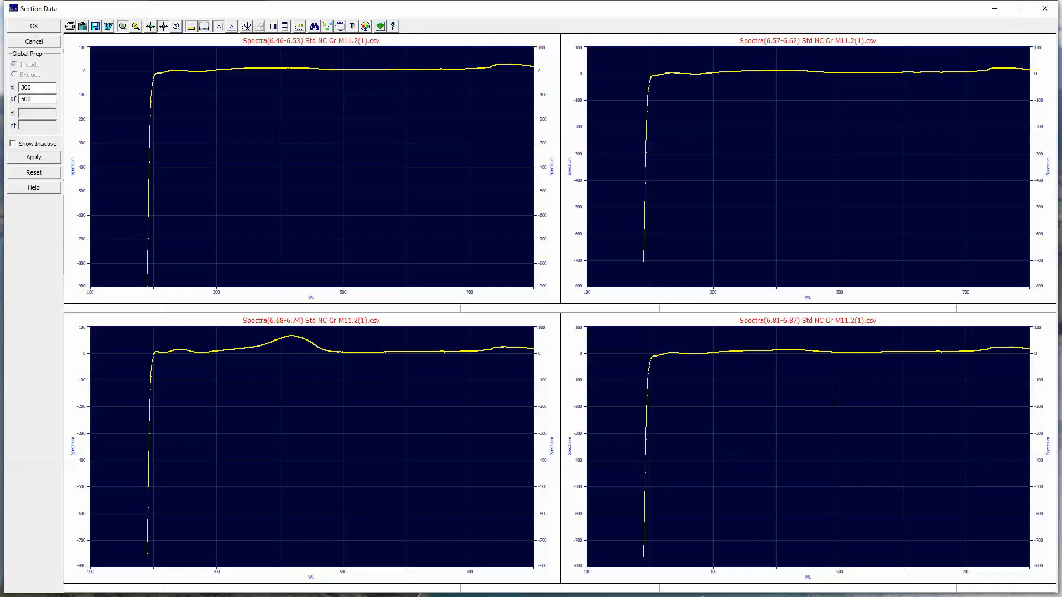
{"action": "left_click", "coordinate": [35, 157]}
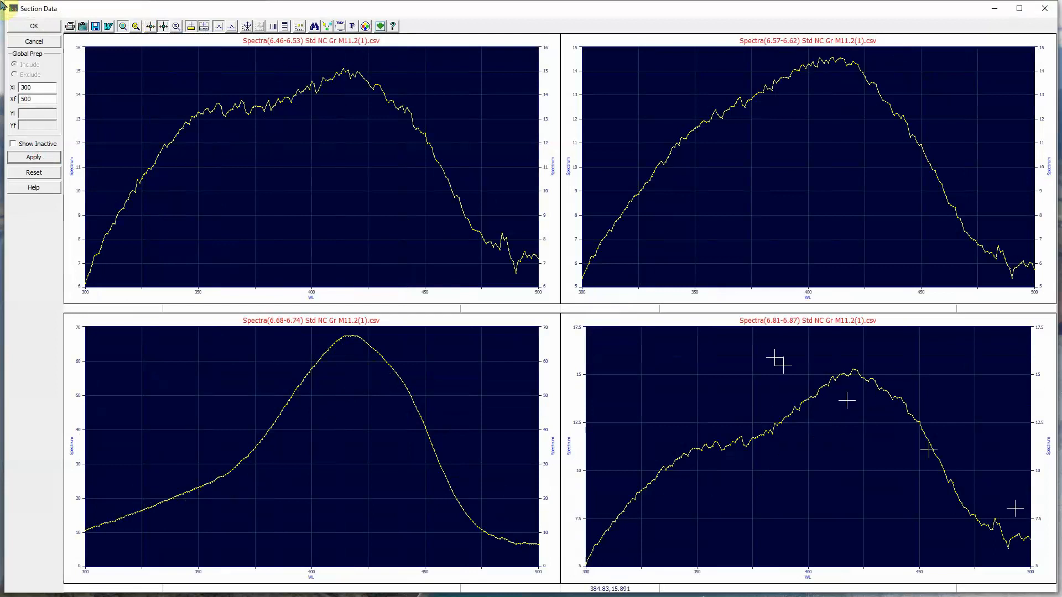
{"action": "left_click", "coordinate": [34, 27]}
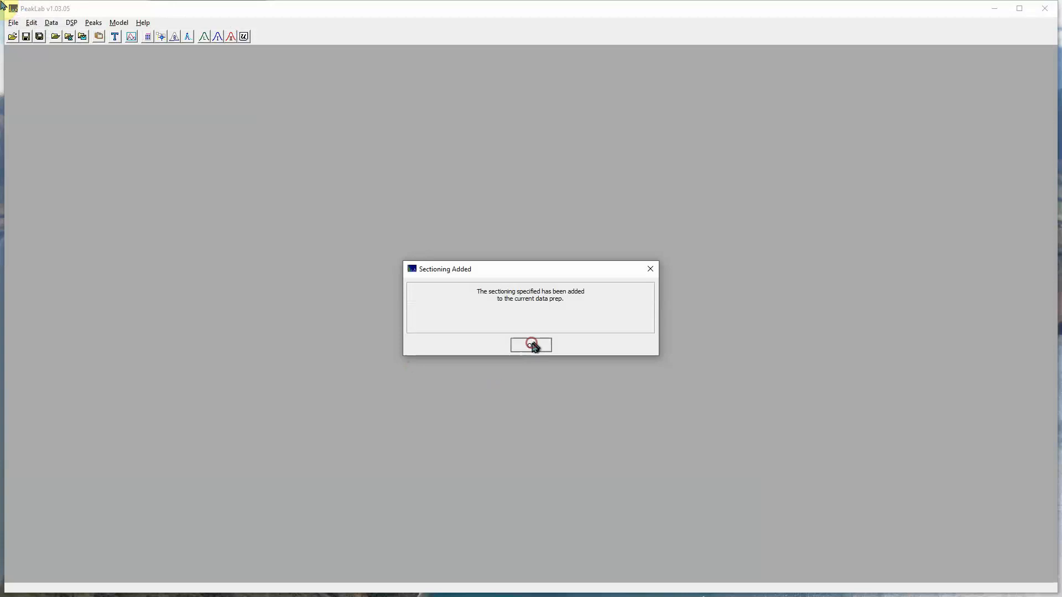
{"action": "left_click", "coordinate": [532, 345]}
Step: Apply Savitzky-Golay smoothing at level 10, labelling the data SM(3,0,10)
{"action": "left_click", "coordinate": [52, 23]}
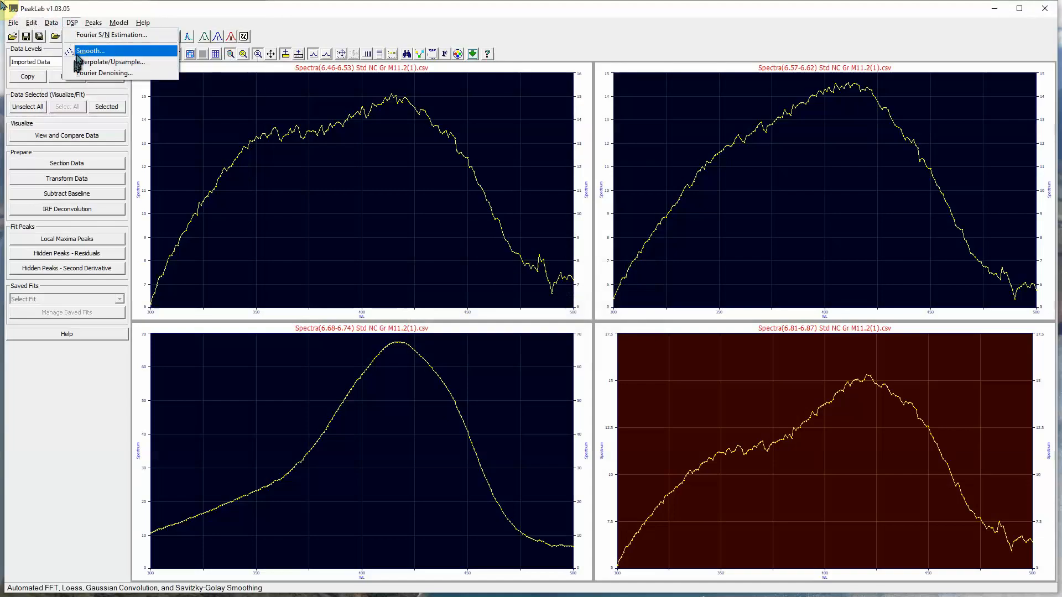
{"action": "left_click", "coordinate": [79, 52]}
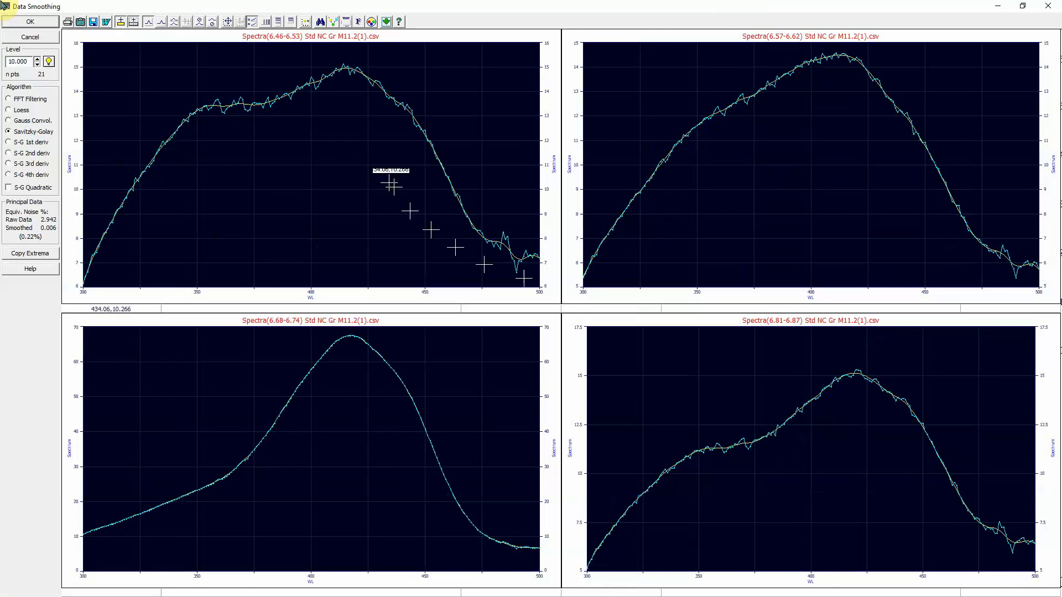
{"action": "left_click", "coordinate": [30, 22]}
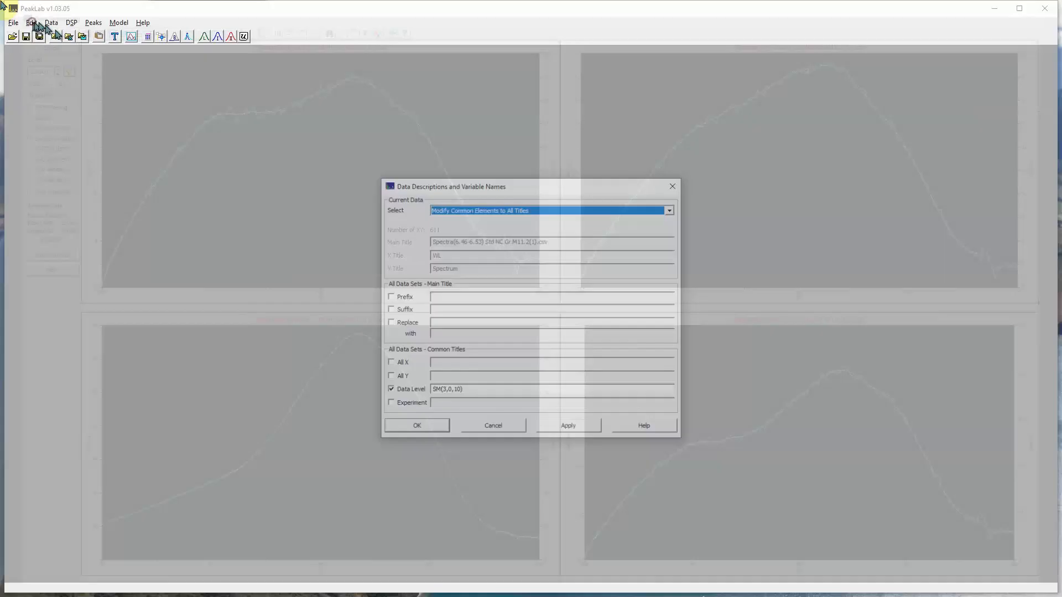
{"action": "left_click", "coordinate": [432, 426]}
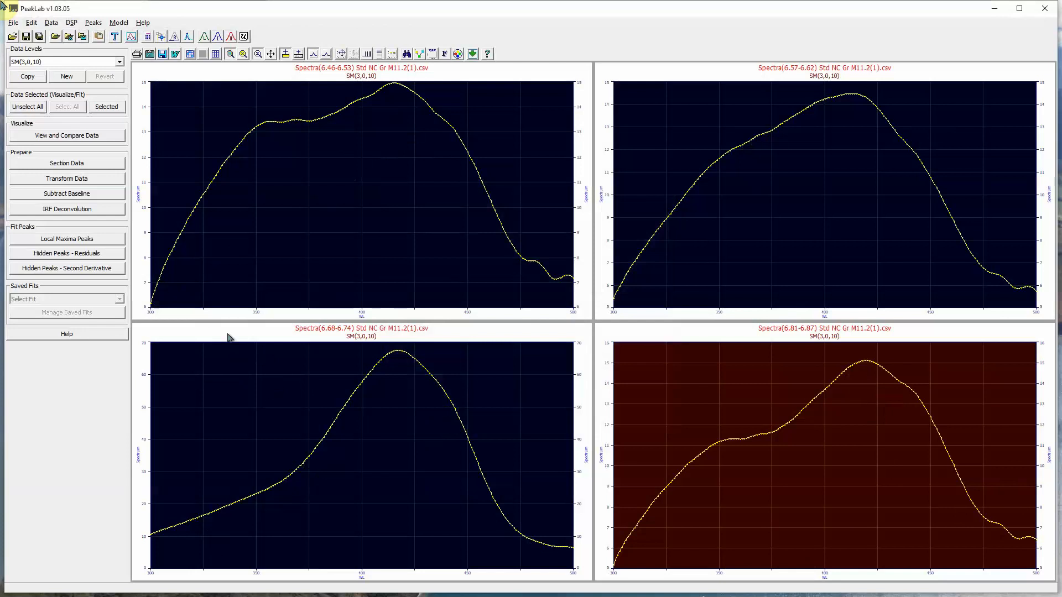
Step: Overlay the four smoothed spectra with View and Compare Data
{"action": "left_click", "coordinate": [73, 137]}
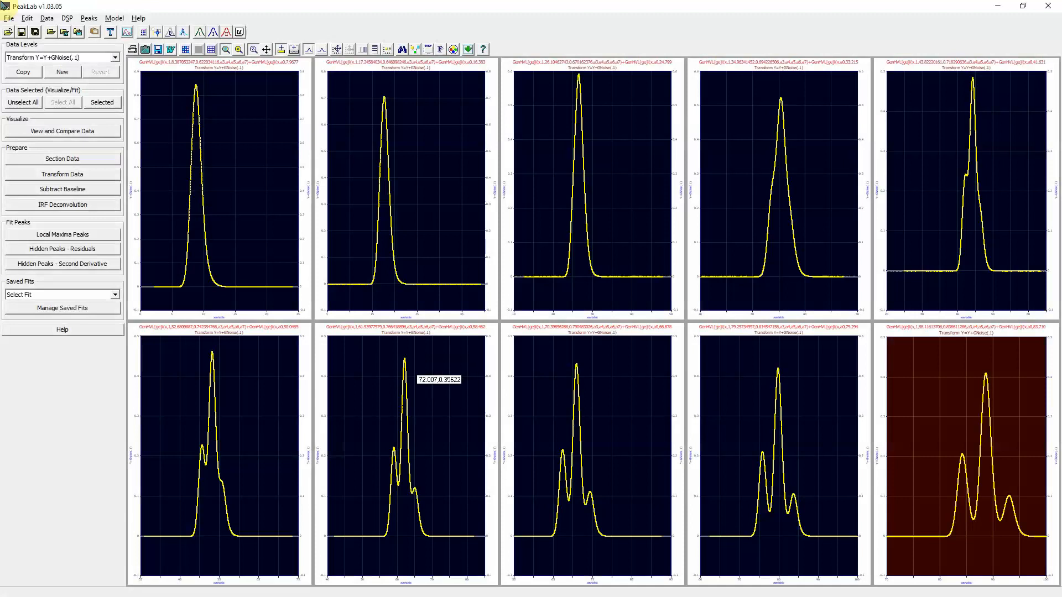
Step: Deconvolve the right-side GenHVL instrument response from all ten data sets, auto-optimizing the IRF parameters
{"action": "left_click", "coordinate": [63, 205]}
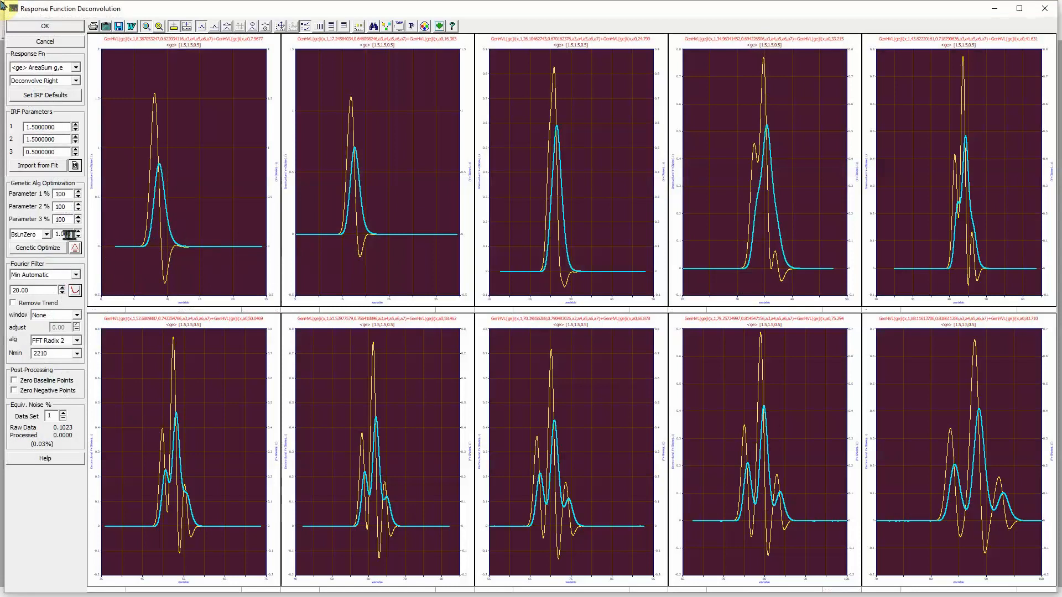
{"action": "left_click", "coordinate": [55, 249]}
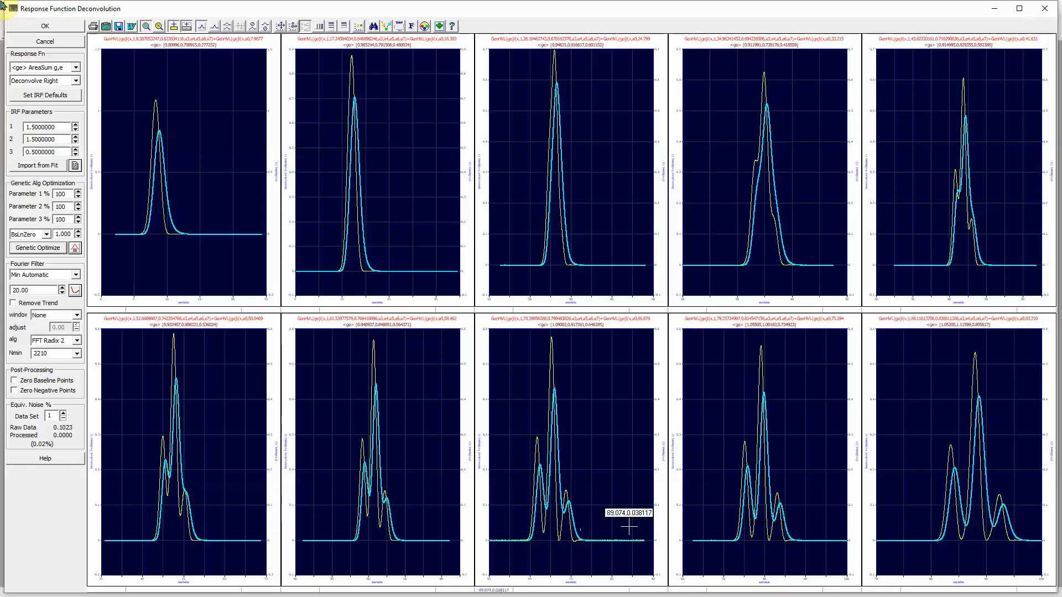
{"action": "left_click", "coordinate": [54, 25]}
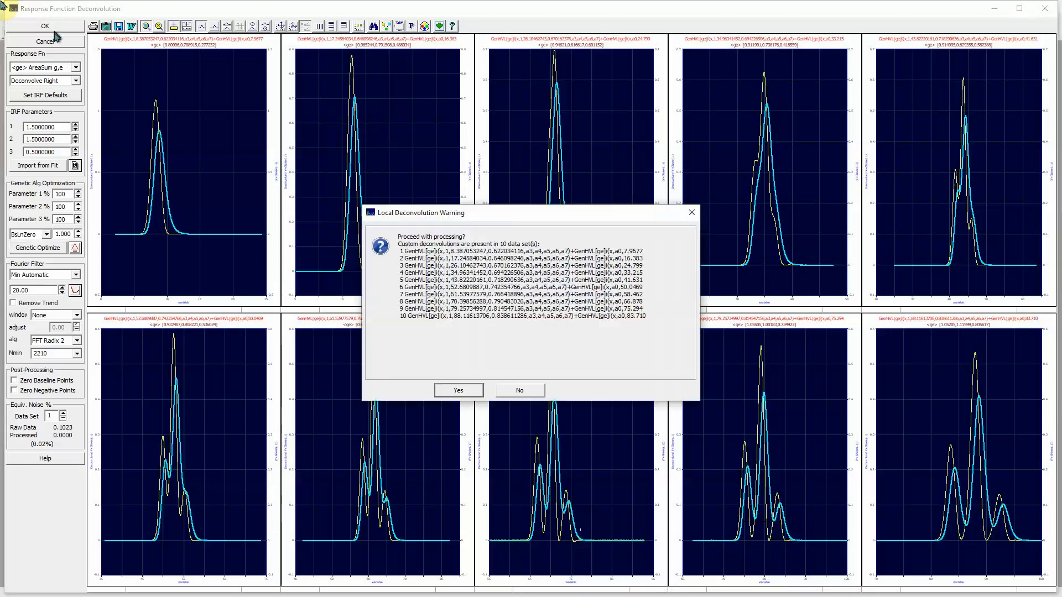
{"action": "left_click", "coordinate": [452, 389]}
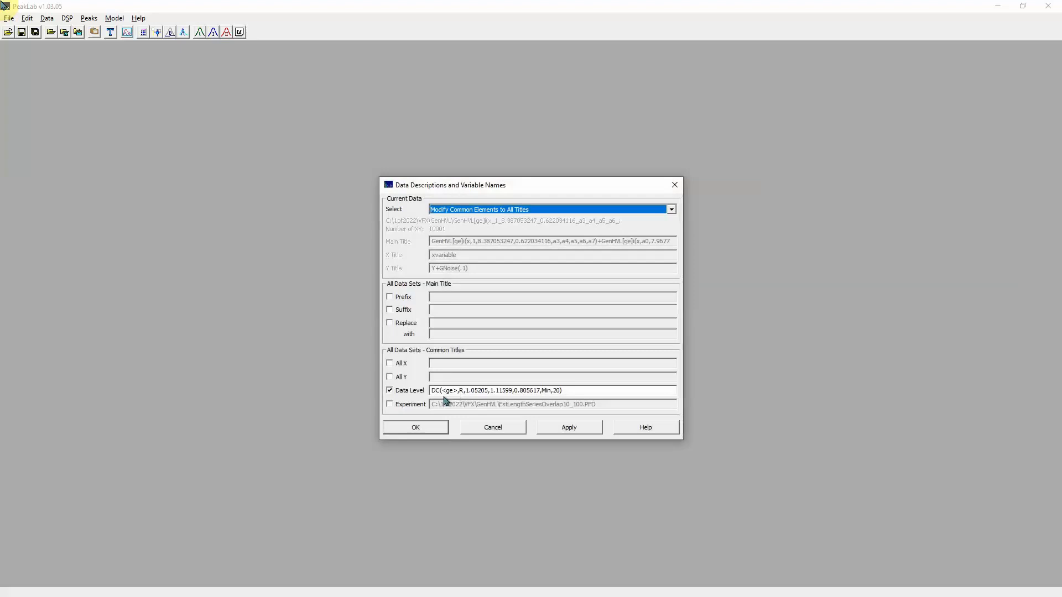
{"action": "left_click", "coordinate": [433, 430]}
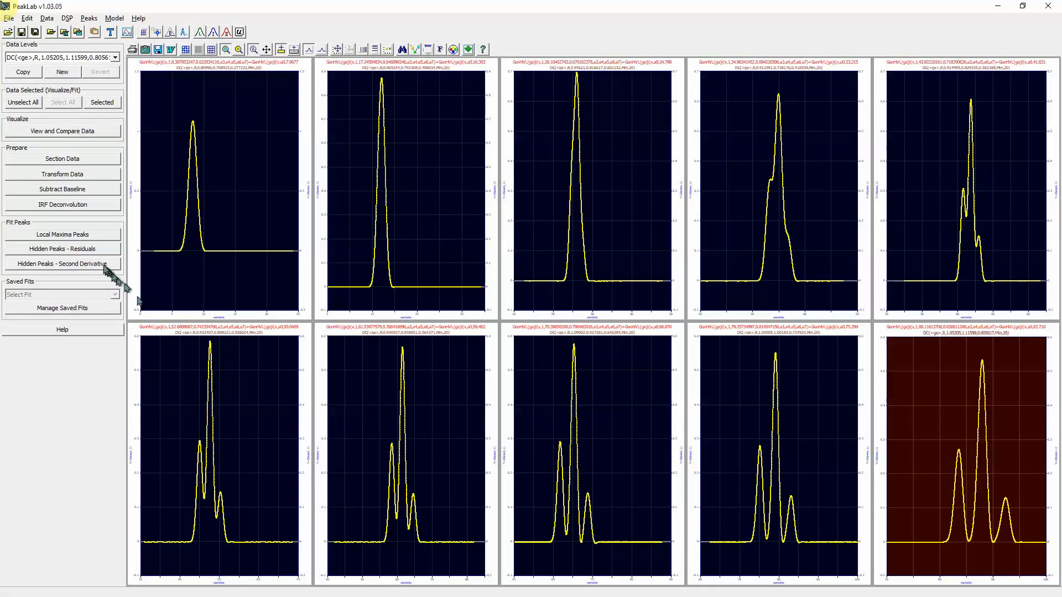
Step: Autoplace GenHVL peaks on all ten panels from their second derivatives, with the D2 plots hidden
{"action": "left_click", "coordinate": [76, 264]}
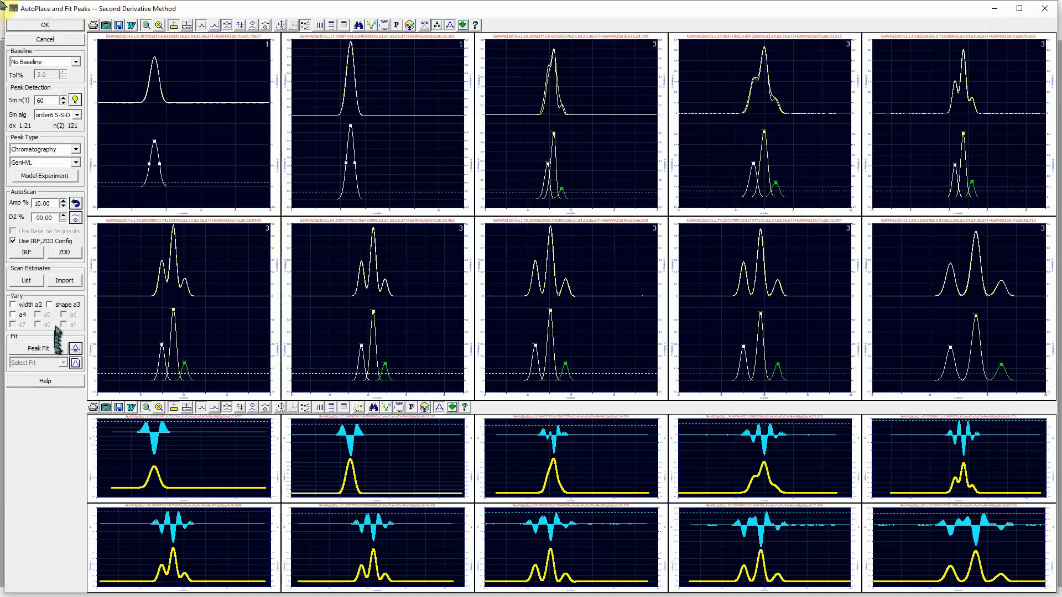
{"action": "left_click", "coordinate": [76, 218]}
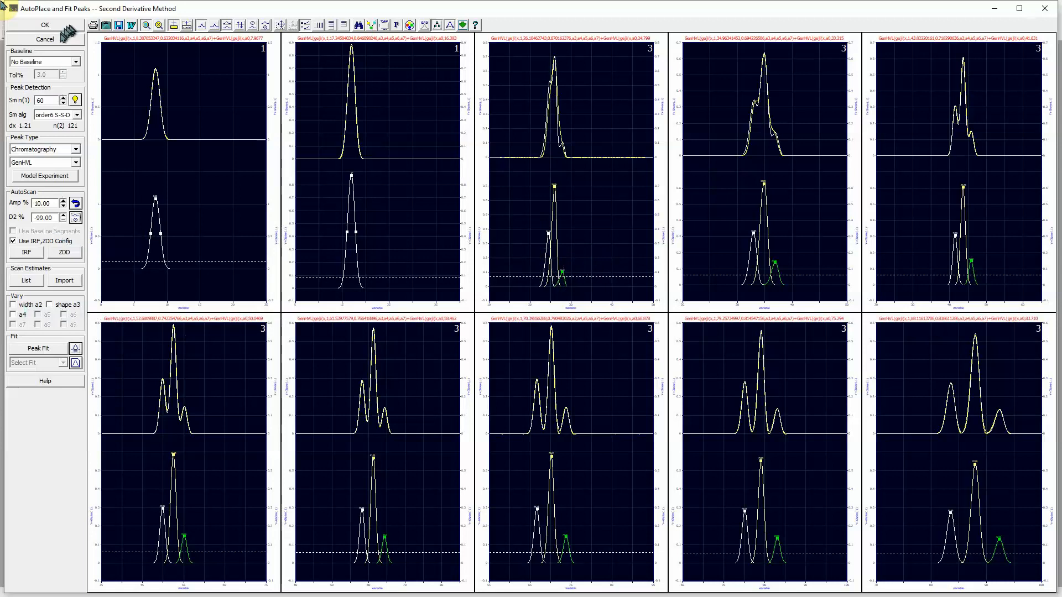
{"action": "left_click", "coordinate": [45, 349]}
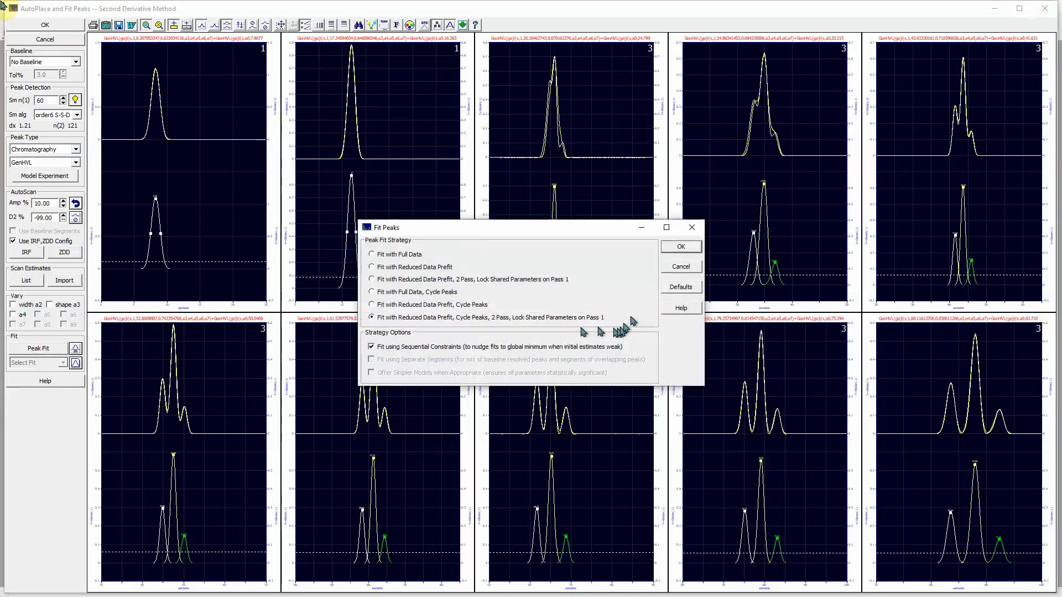
Step: Run the GenHVL fit on all ten data sets and review the results (r² 0.9996 to 0.99998)
{"action": "left_click", "coordinate": [681, 247]}
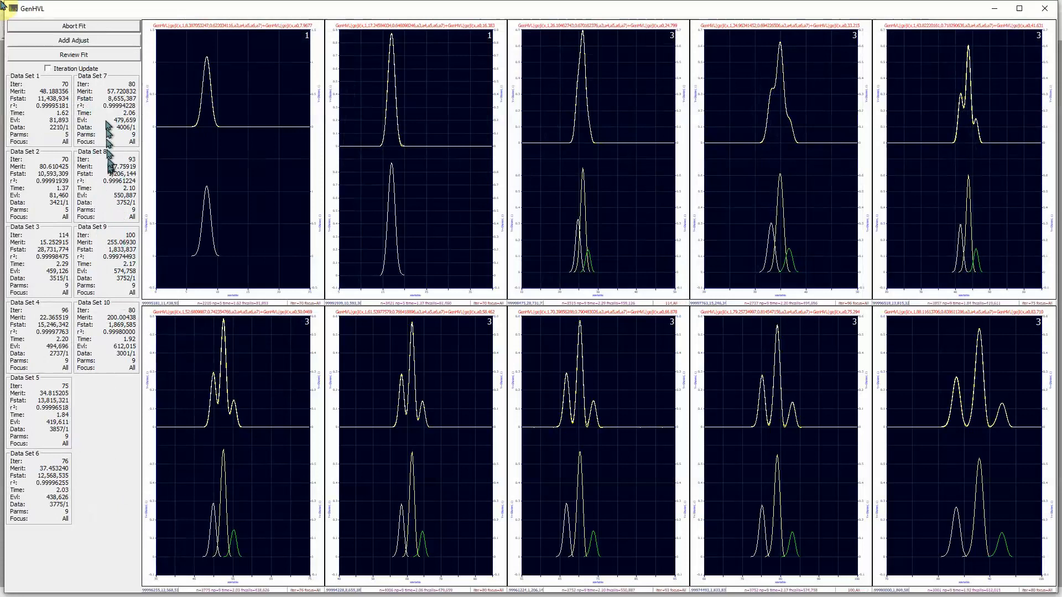
{"action": "left_click", "coordinate": [99, 56]}
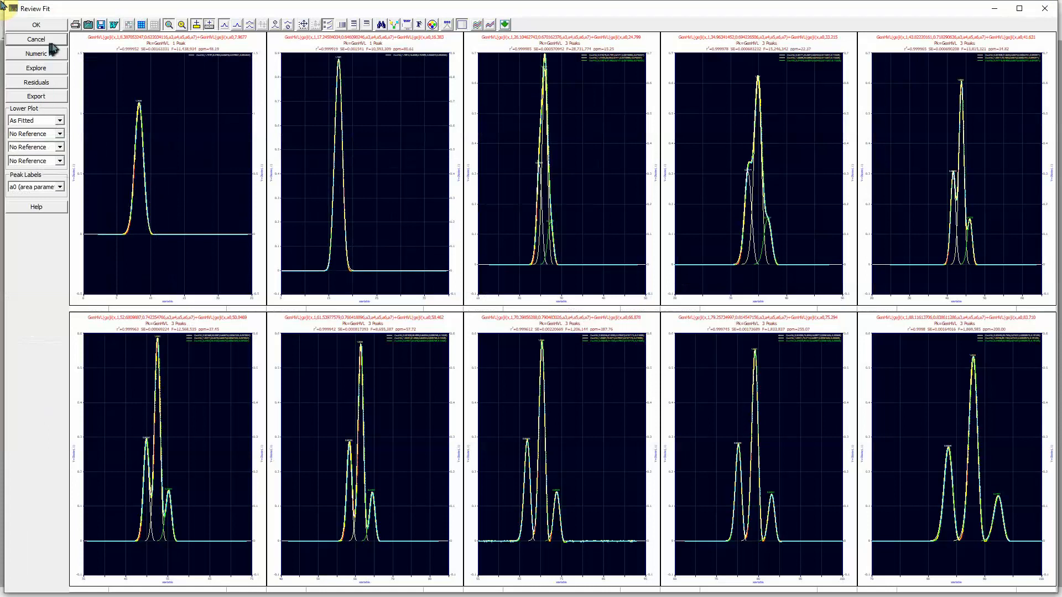
Step: Enlarge the third panel's three-peak fit and split it into the fitted curve and separate peaks
{"action": "left_click", "coordinate": [581, 177]}
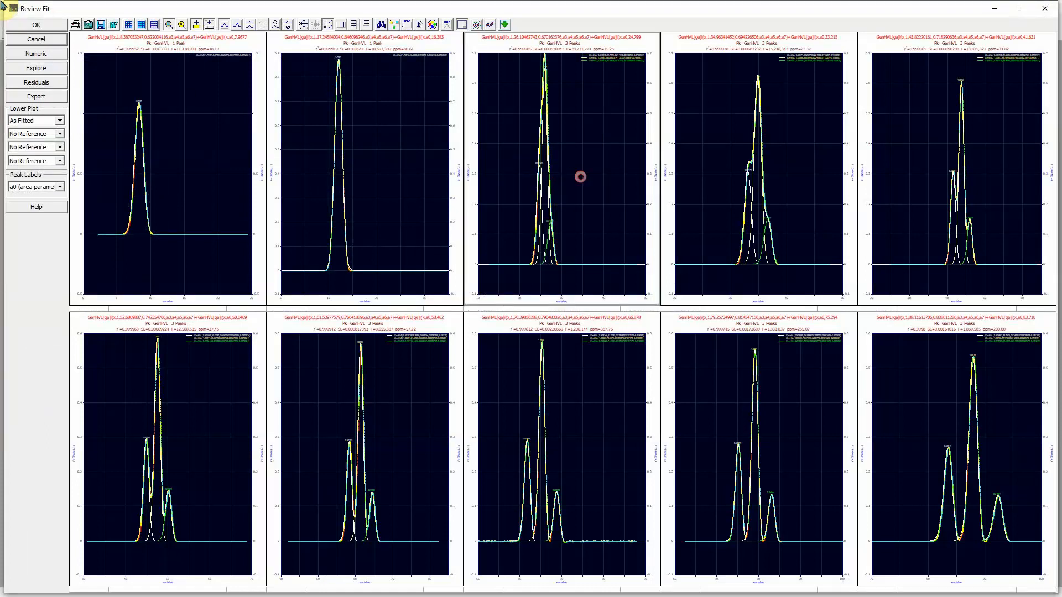
{"action": "left_click", "coordinate": [580, 177]}
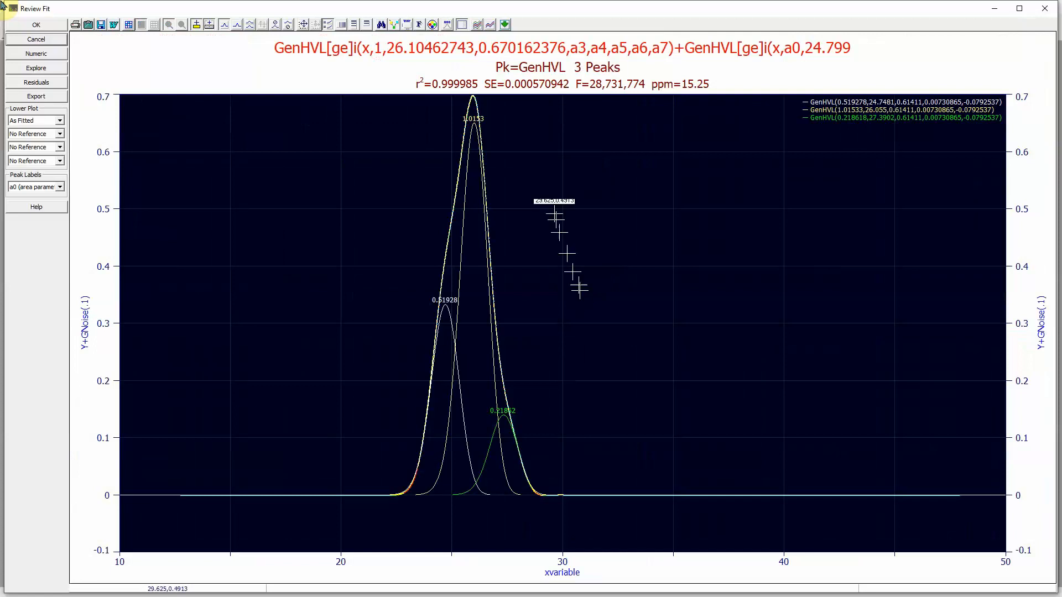
{"action": "mouse_move", "coordinate": [481, 139]}
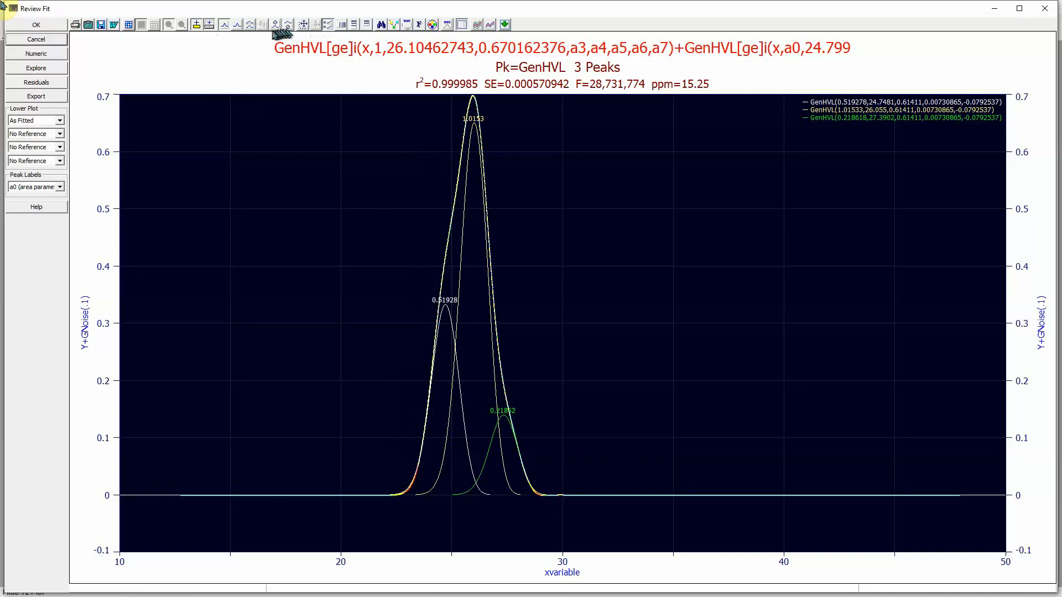
{"action": "left_click", "coordinate": [248, 26]}
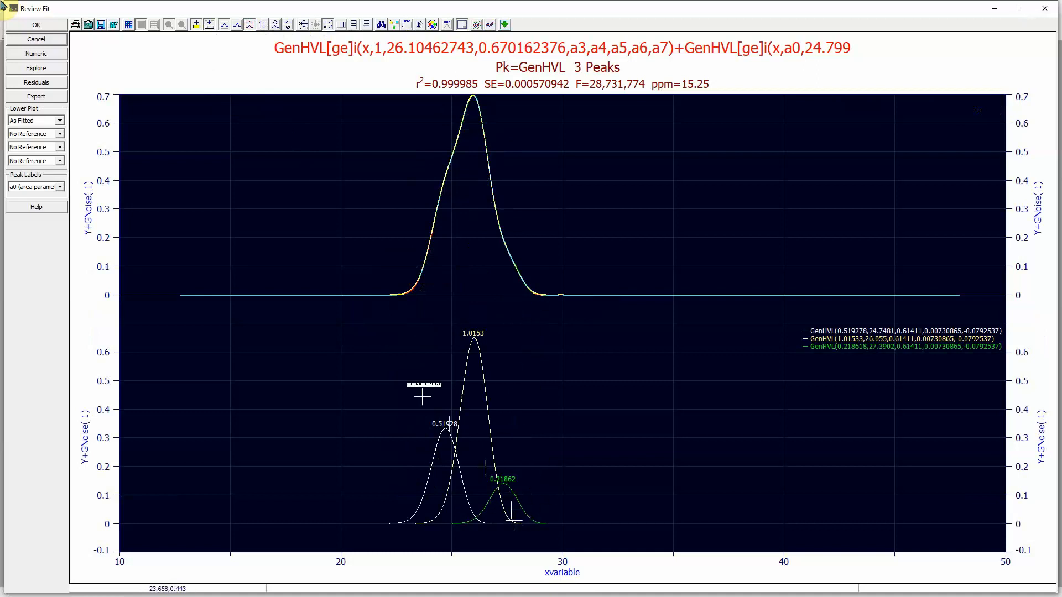
Step: Enlarge the fourth panel's three-peak fit (r² 0.999978, peaks near 33.27, 35.03, 36.81)
{"action": "double_click", "coordinate": [270, 210]}
{"action": "double_click", "coordinate": [722, 224]}
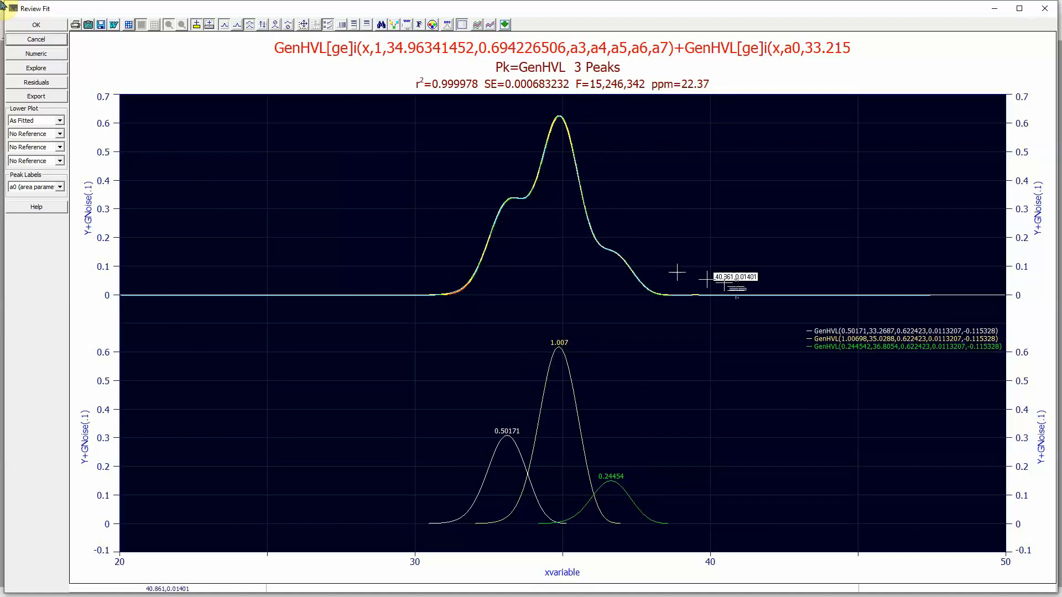
Step: Enlarge the fifth panel's three-peak fit for review, then go back to the 2x5 grid
{"action": "left_click", "coordinate": [281, 267]}
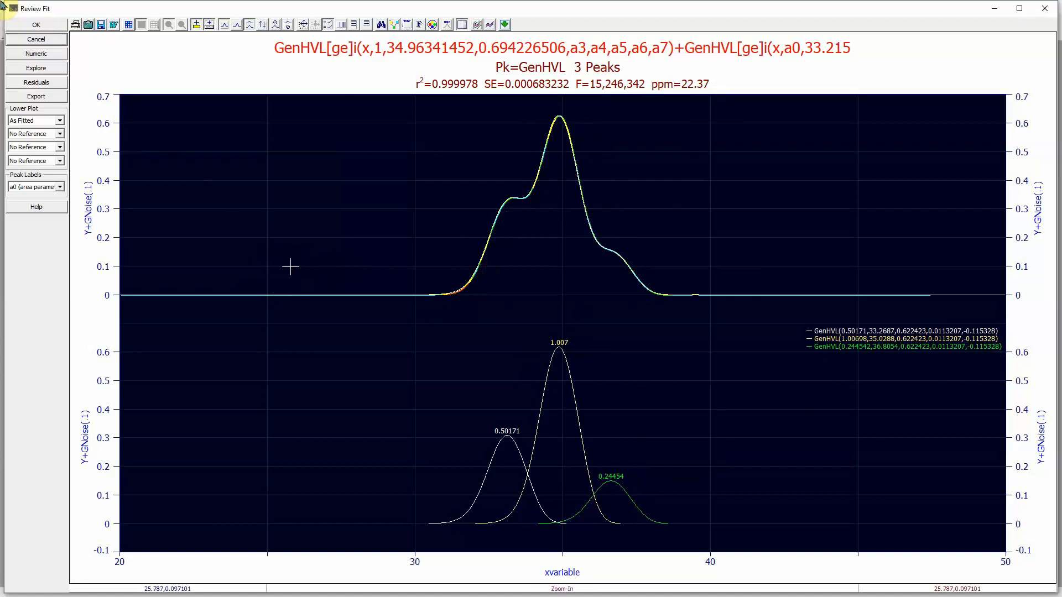
{"action": "double_click", "coordinate": [290, 267]}
{"action": "left_click", "coordinate": [910, 233]}
{"action": "double_click", "coordinate": [909, 233]}
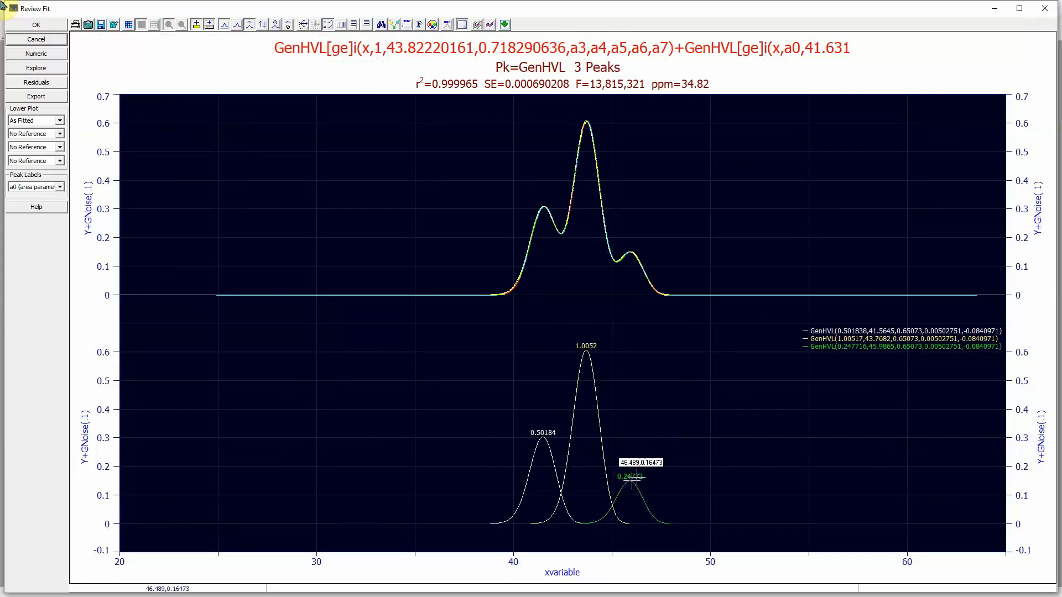
{"action": "left_click", "coordinate": [43, 30]}
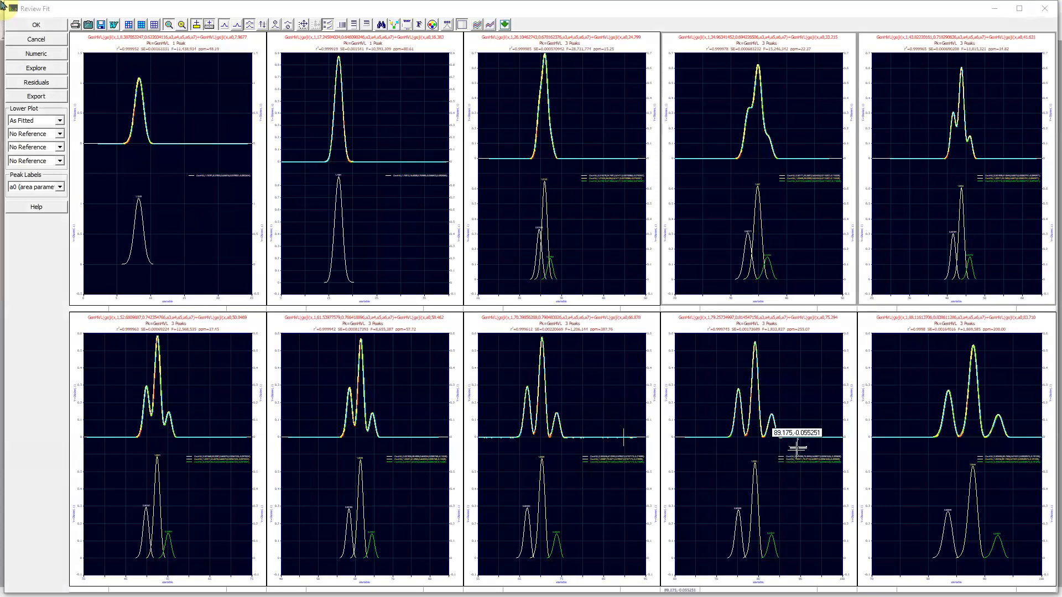
{"action": "left_click", "coordinate": [593, 454]}
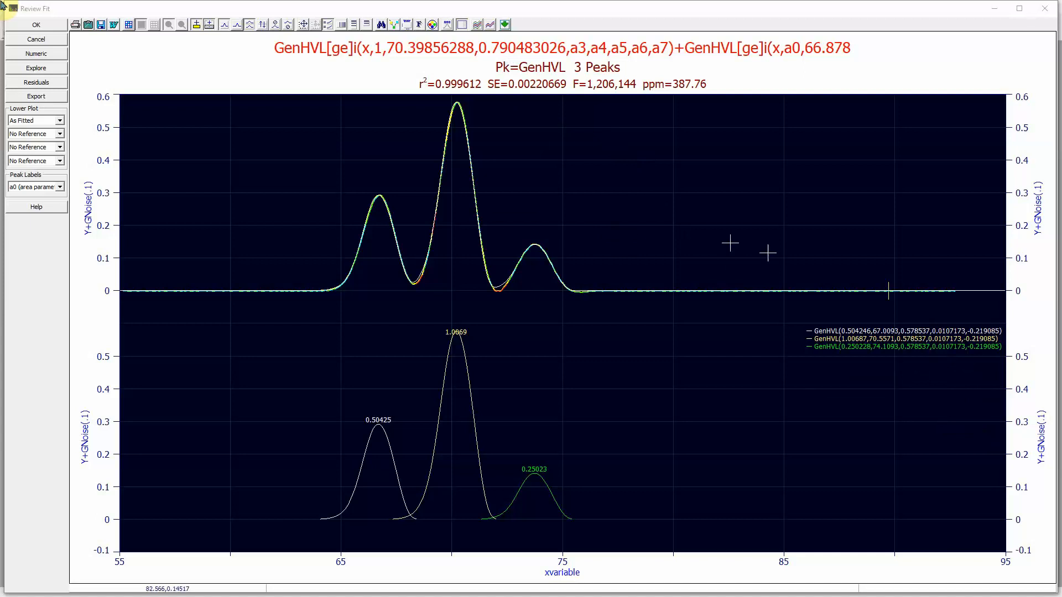
{"action": "left_click", "coordinate": [161, 209]}
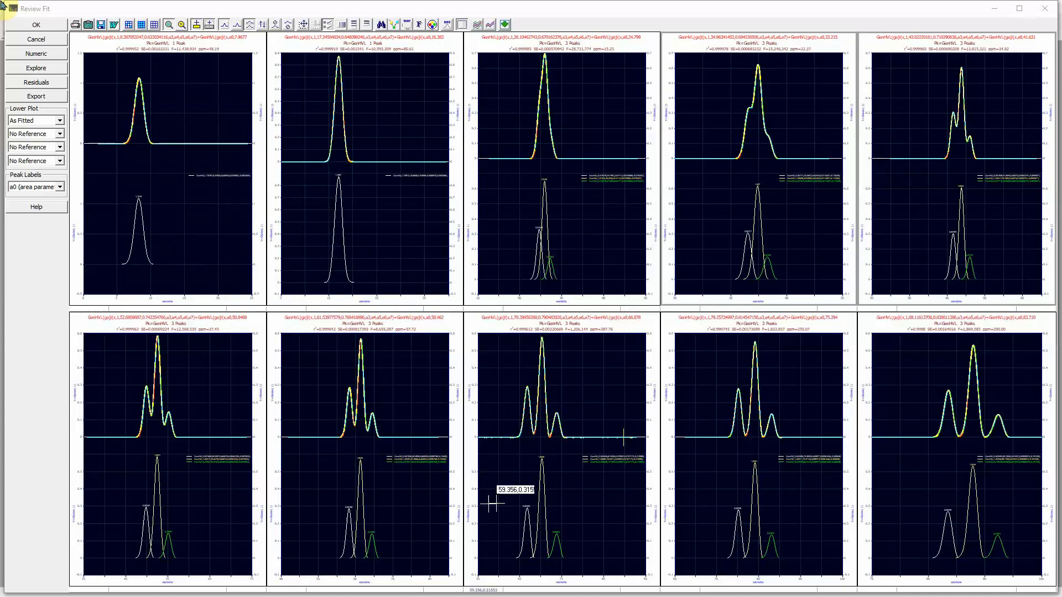
{"action": "left_click", "coordinate": [802, 479]}
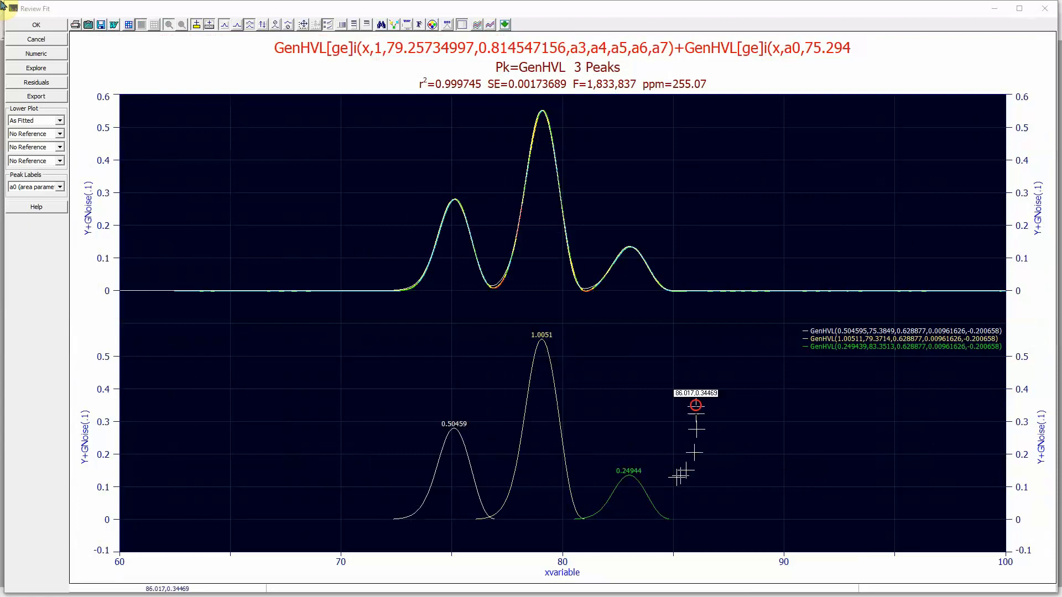
{"action": "left_click", "coordinate": [691, 403]}
{"action": "left_click", "coordinate": [924, 431]}
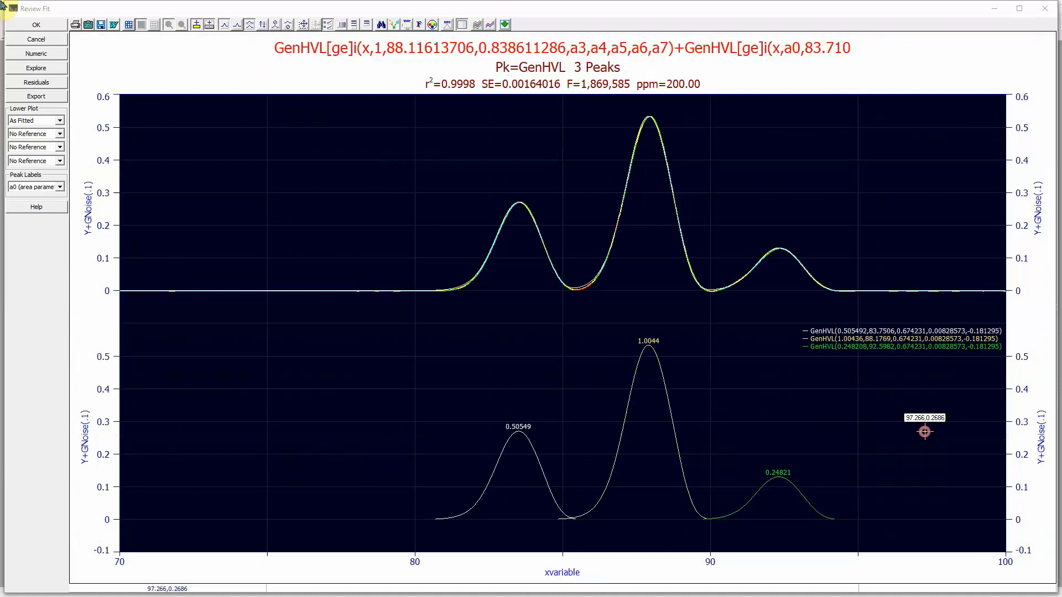
{"action": "left_click", "coordinate": [859, 433]}
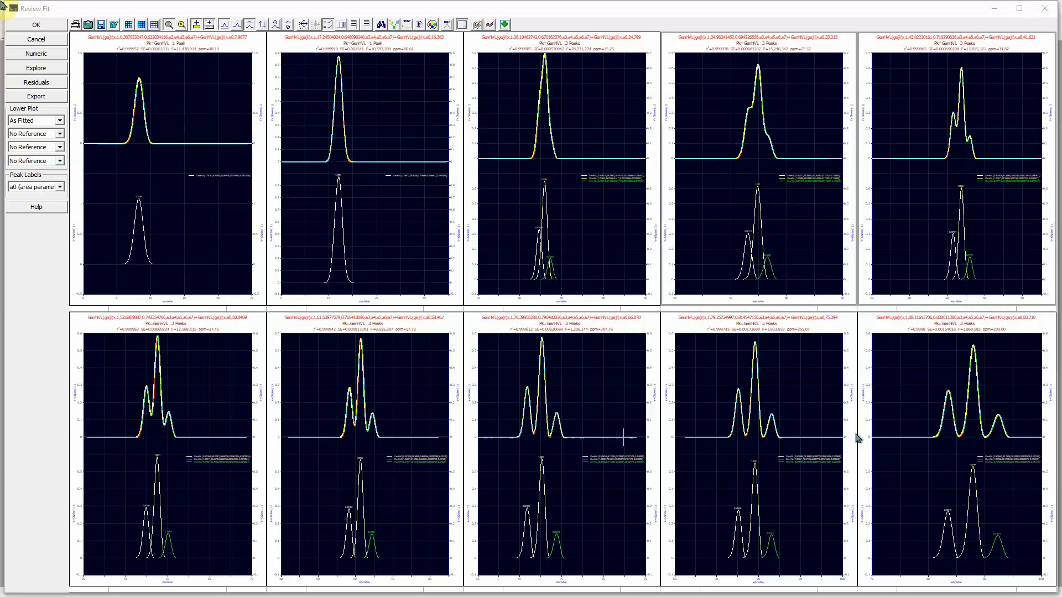